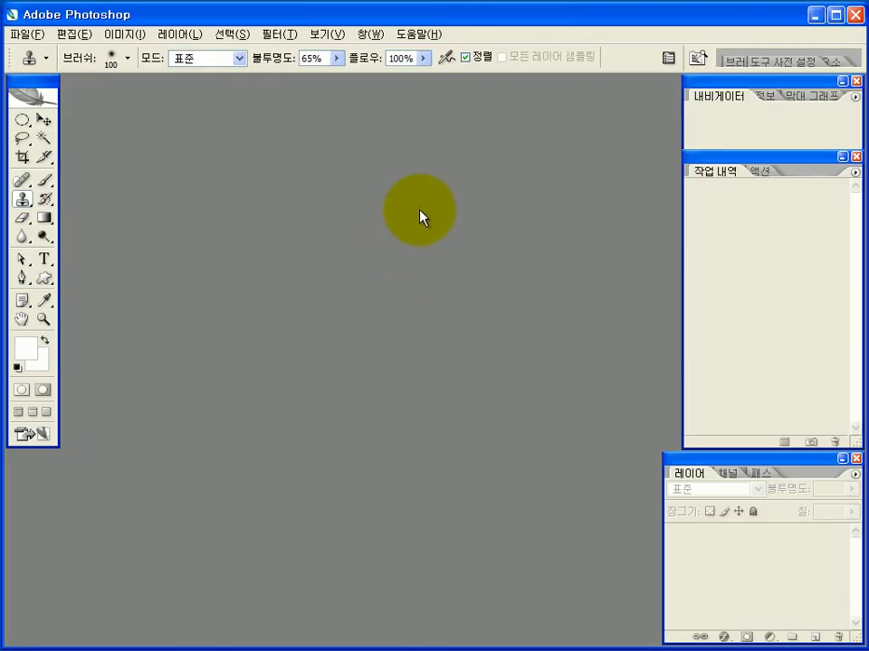
- Create a 600 × 400 pixel, 72 pixels/inch RGB canvas with a white background and open 3급-1.jpg
{"action": "key", "text": "ctrl+n"}
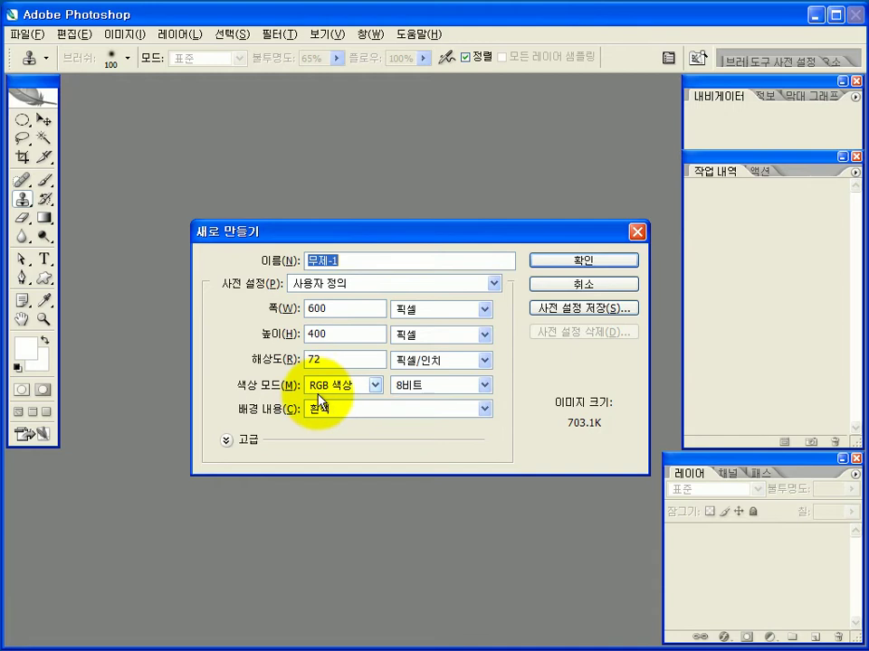
{"action": "left_click", "coordinate": [588, 265]}
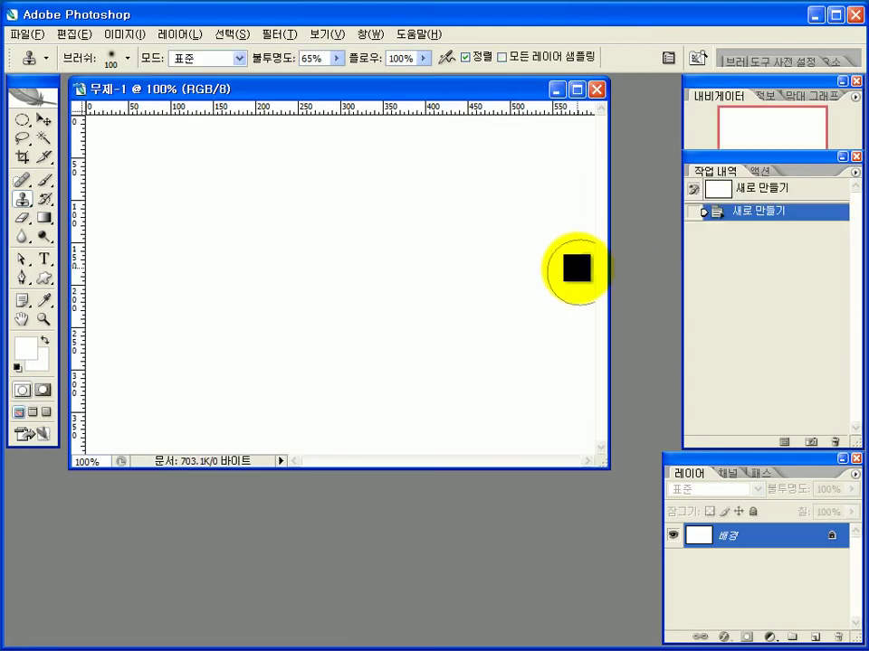
{"action": "double_click", "coordinate": [298, 517]}
{"action": "left_click", "coordinate": [263, 193]}
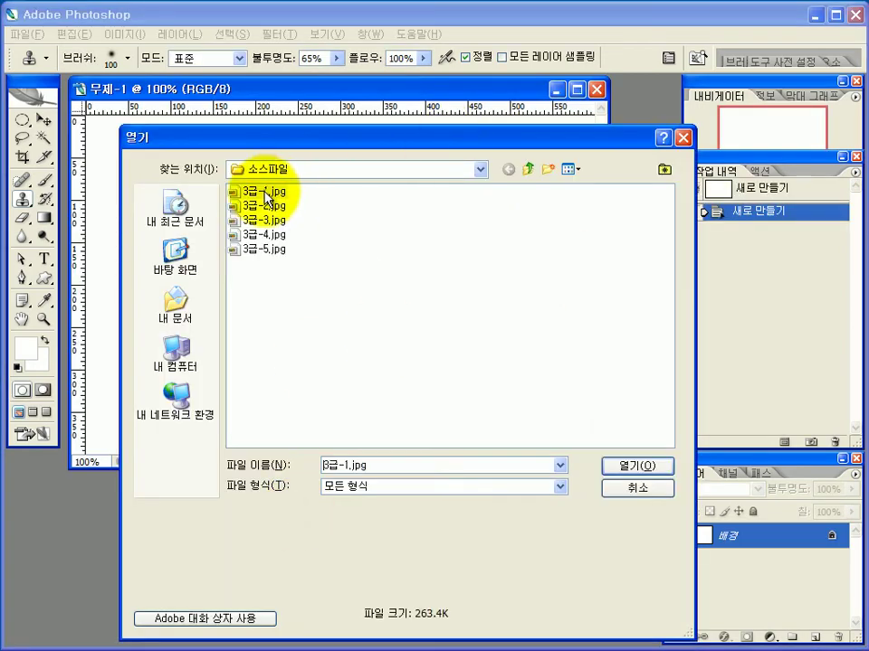
{"action": "left_click", "coordinate": [638, 467]}
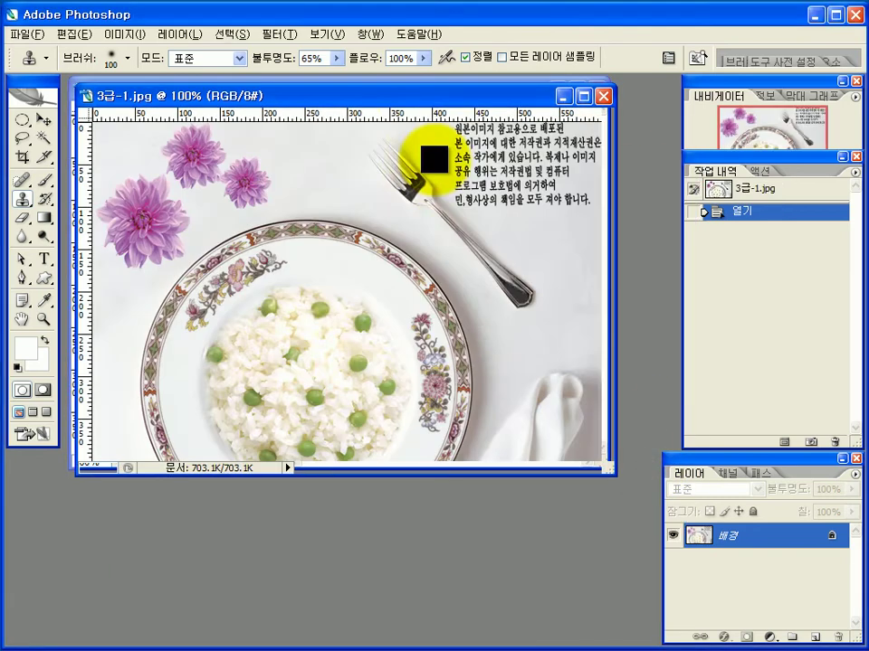
- Copy the 3급-1.jpg photo into the blank canvas so it fills it exactly, and close the source image
{"action": "left_click_drag", "start_coordinate": [414, 93], "coordinate": [485, 222]}
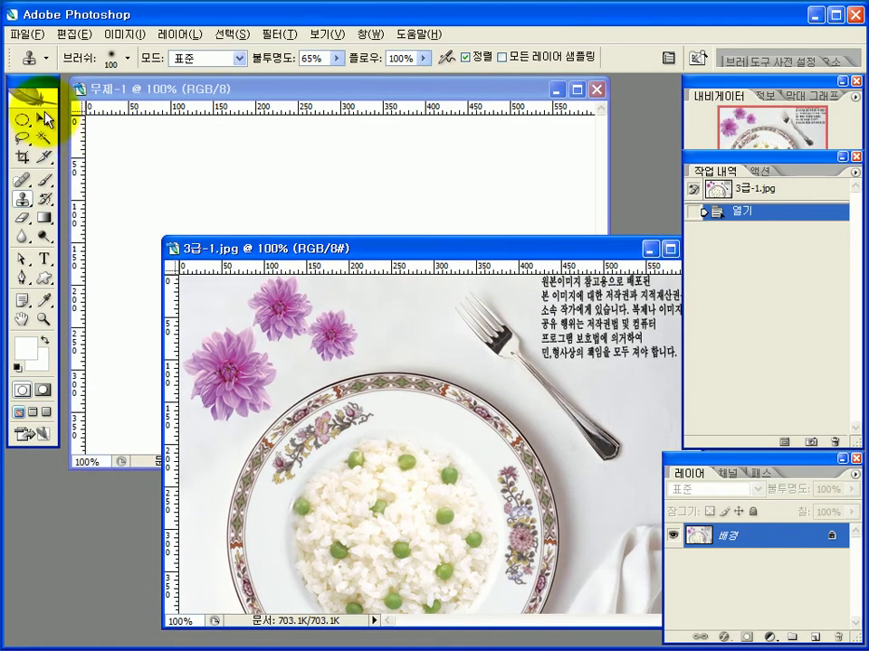
{"action": "left_click", "coordinate": [42, 121]}
{"action": "left_click_drag", "start_coordinate": [357, 351], "coordinate": [321, 242]}
{"action": "left_click_drag", "start_coordinate": [621, 256], "coordinate": [479, 241]}
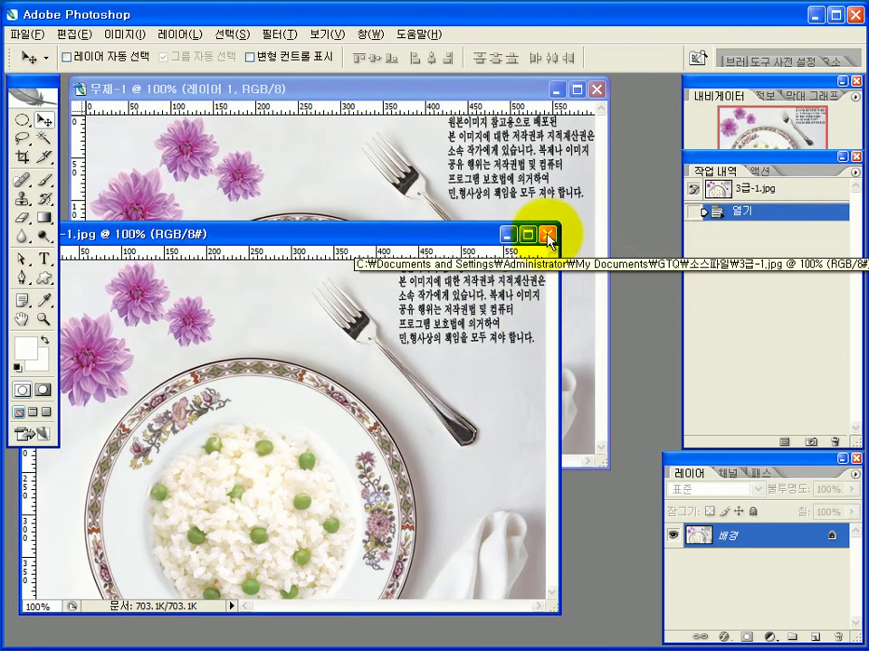
{"action": "left_click", "coordinate": [548, 235]}
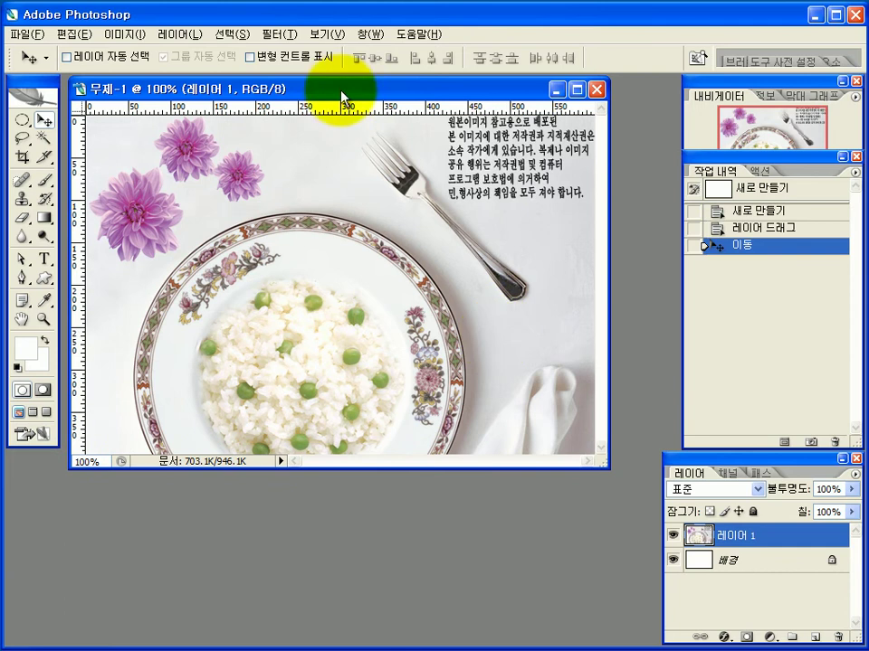
{"action": "left_click_drag", "start_coordinate": [336, 93], "coordinate": [338, 100]}
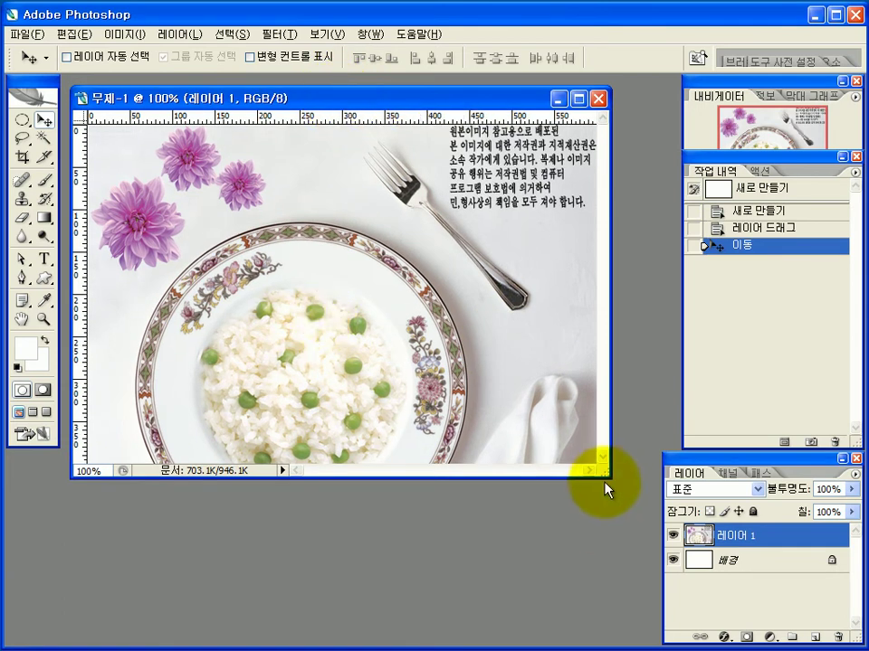
{"action": "left_click_drag", "start_coordinate": [613, 496], "coordinate": [671, 584]}
- Switch to Adobe Reader and review conditions 2 and 3 of the photo-editing task in the exam PDF
{"action": "key", "text": "alt+Tab"}
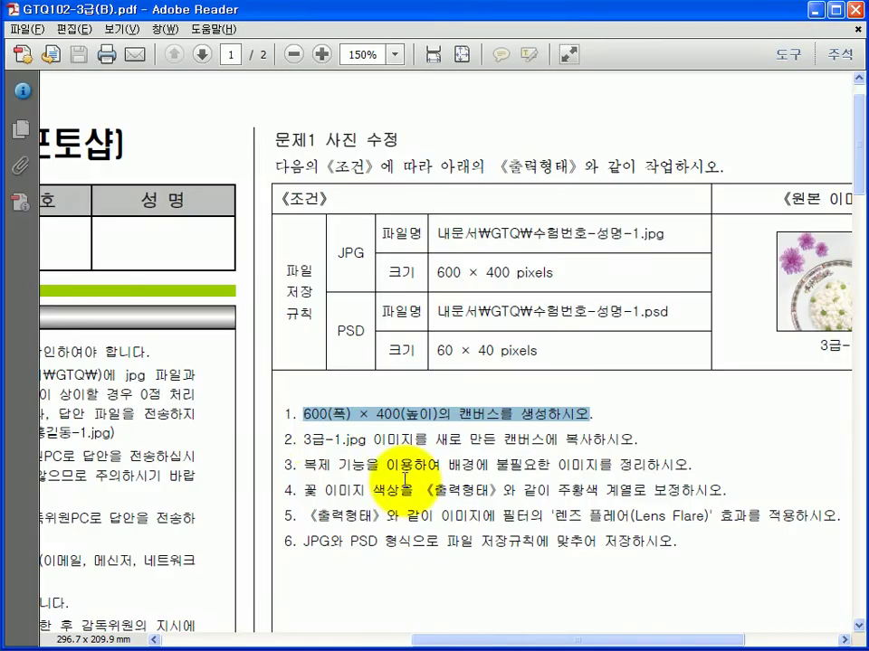
{"action": "left_click_drag", "start_coordinate": [305, 441], "coordinate": [606, 446]}
{"action": "left_click_drag", "start_coordinate": [304, 465], "coordinate": [714, 465]}
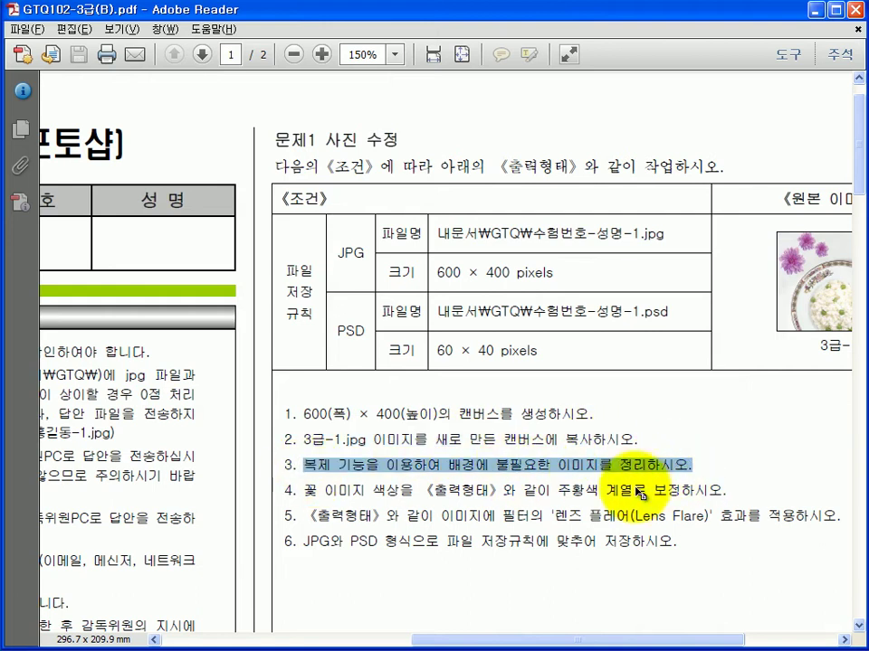
{"action": "key", "text": "alt+Tab"}
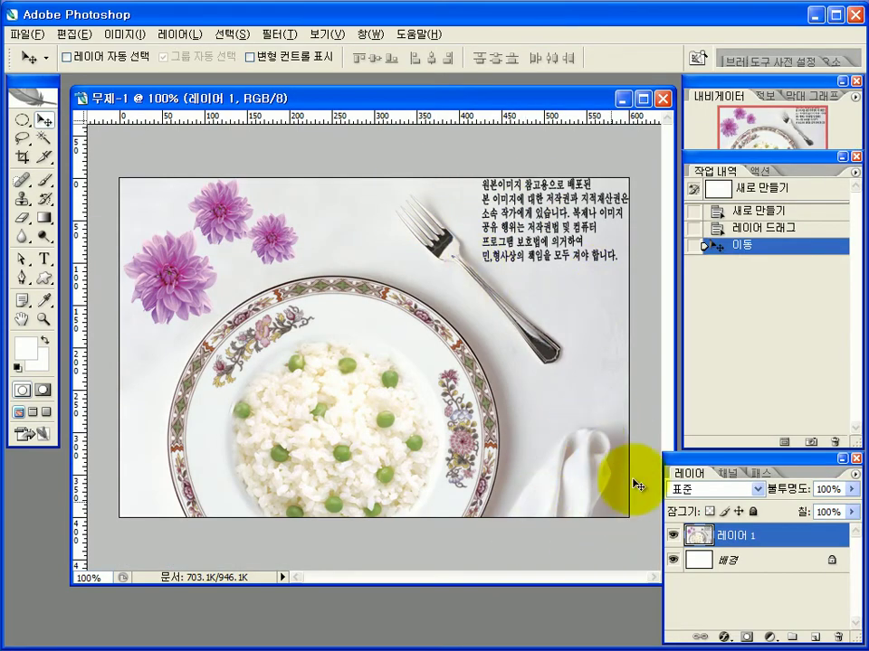
{"action": "key", "text": "alt+Tab"}
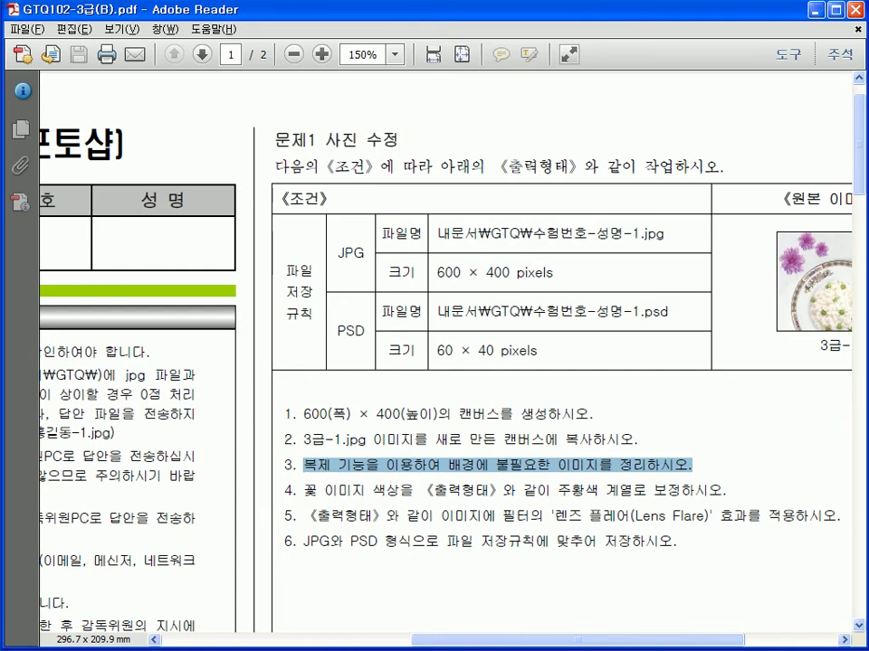
{"action": "left_click_drag", "start_coordinate": [862, 220], "coordinate": [847, 354]}
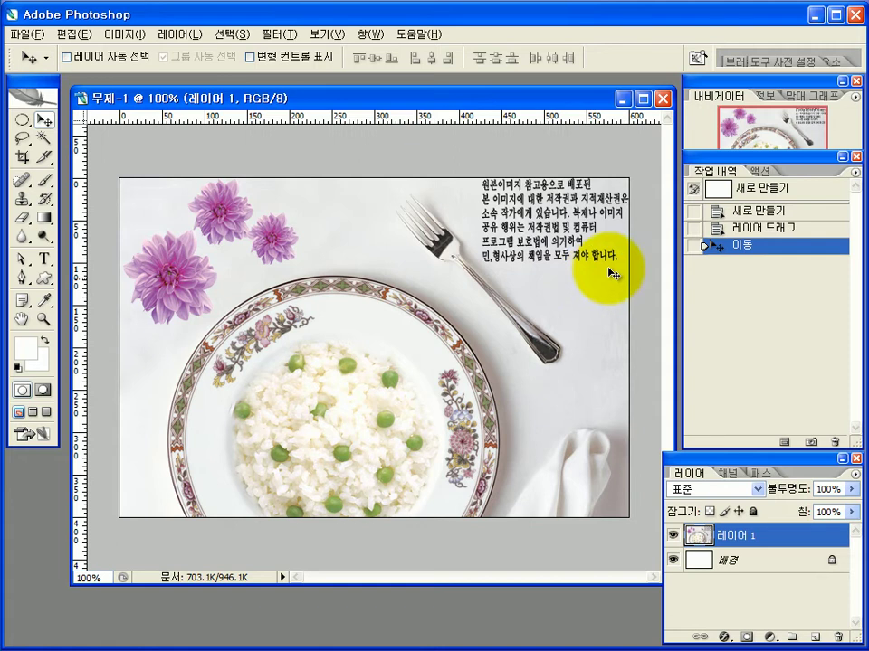
{"action": "left_click", "coordinate": [18, 201]}
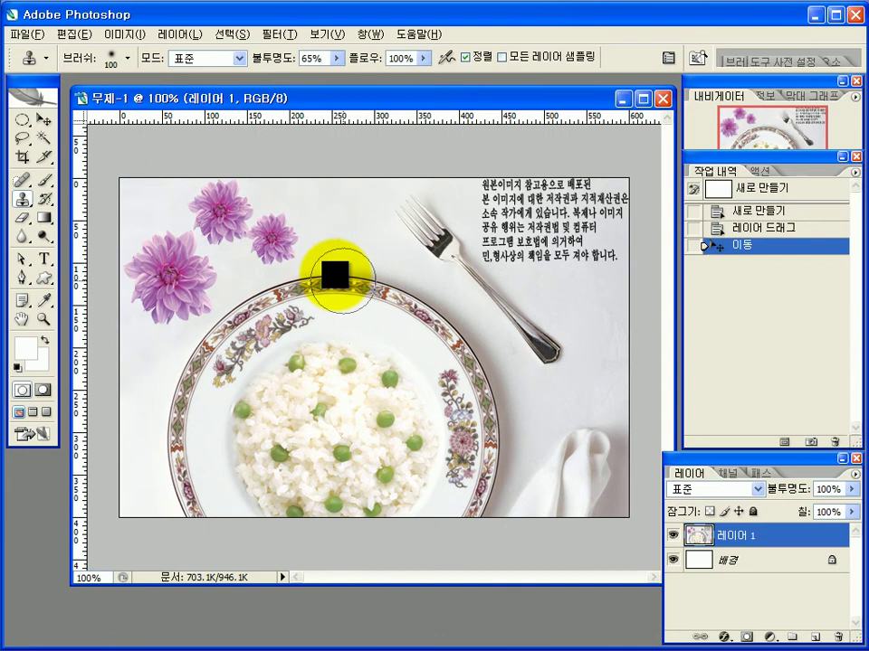
{"action": "left_click", "coordinate": [21, 146]}
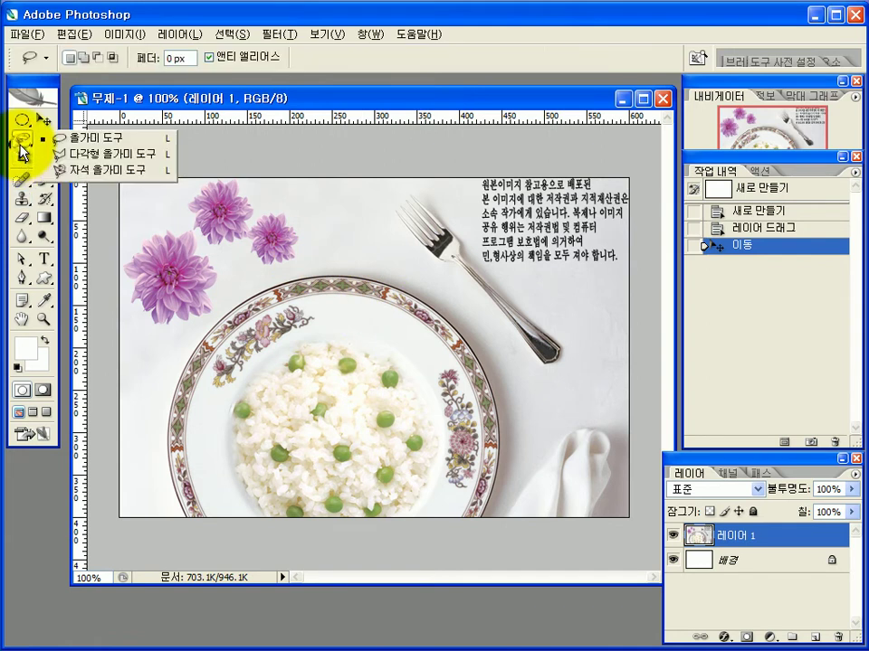
{"action": "left_click", "coordinate": [68, 138]}
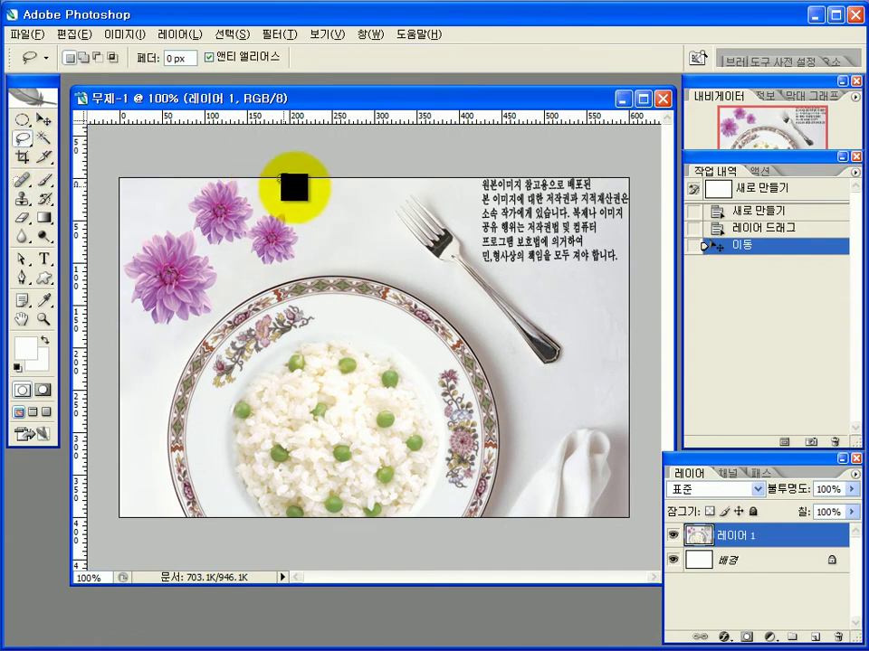
{"action": "mouse_move", "coordinate": [290, 178]}
{"action": "left_mouse_down"}
{"action": "mouse_move", "coordinate": [318, 224]}
{"action": "mouse_move", "coordinate": [328, 266]}
{"action": "mouse_move", "coordinate": [406, 275]}
{"action": "mouse_move", "coordinate": [446, 294]}
{"action": "mouse_move", "coordinate": [482, 333]}
{"action": "mouse_move", "coordinate": [503, 378]}
{"action": "mouse_move", "coordinate": [520, 464]}
{"action": "mouse_move", "coordinate": [578, 418]}
{"action": "mouse_move", "coordinate": [641, 408]}
{"action": "mouse_move", "coordinate": [658, 291]}
{"action": "mouse_move", "coordinate": [644, 151]}
{"action": "mouse_move", "coordinate": [286, 154]}
{"action": "left_mouse_up"}
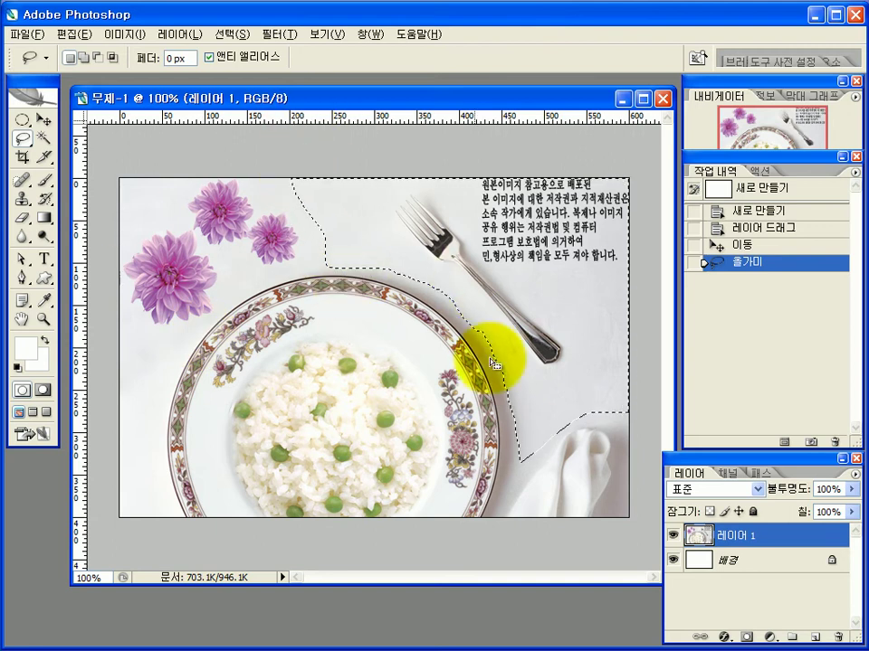
{"action": "key", "text": "ctrl+d"}
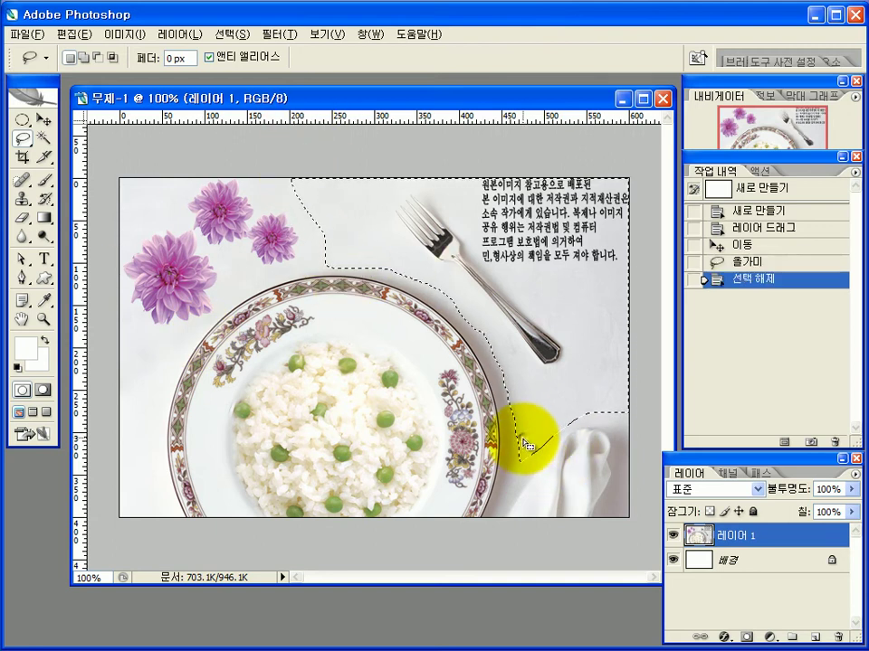
{"action": "mouse_move", "coordinate": [292, 177]}
{"action": "left_mouse_down"}
{"action": "mouse_move", "coordinate": [321, 233]}
{"action": "mouse_move", "coordinate": [445, 289]}
{"action": "mouse_move", "coordinate": [476, 336]}
{"action": "mouse_move", "coordinate": [508, 361]}
{"action": "mouse_move", "coordinate": [522, 429]}
{"action": "mouse_move", "coordinate": [496, 539]}
{"action": "mouse_move", "coordinate": [599, 552]}
{"action": "mouse_move", "coordinate": [626, 536]}
{"action": "mouse_move", "coordinate": [652, 444]}
{"action": "mouse_move", "coordinate": [656, 178]}
{"action": "mouse_move", "coordinate": [641, 157]}
{"action": "mouse_move", "coordinate": [288, 153]}
{"action": "left_mouse_up"}
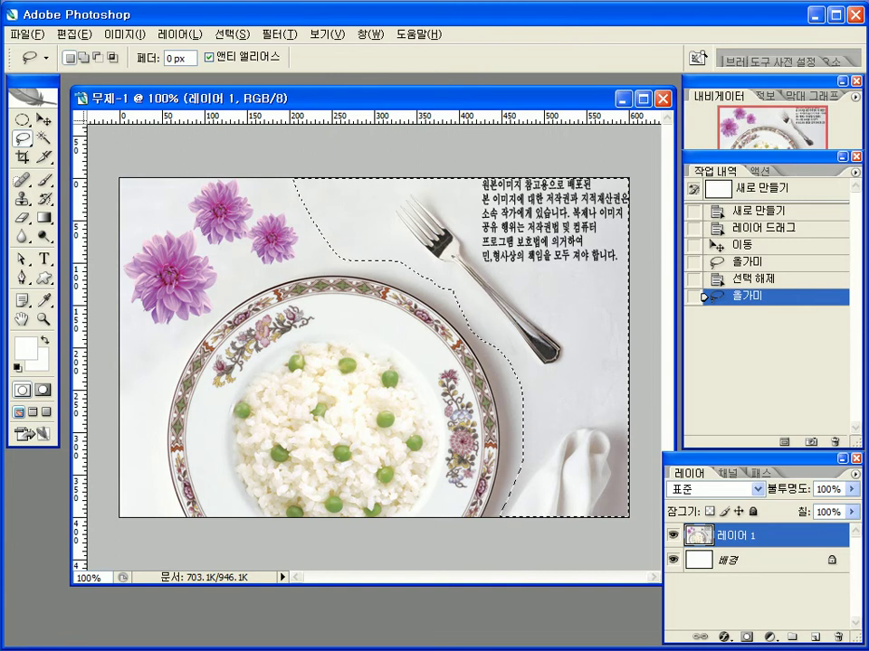
- Select the background area containing the fork, notice text and napkin with the Polygonal Lasso, following the plate's edge without including the plate
{"action": "left_click", "coordinate": [21, 138]}
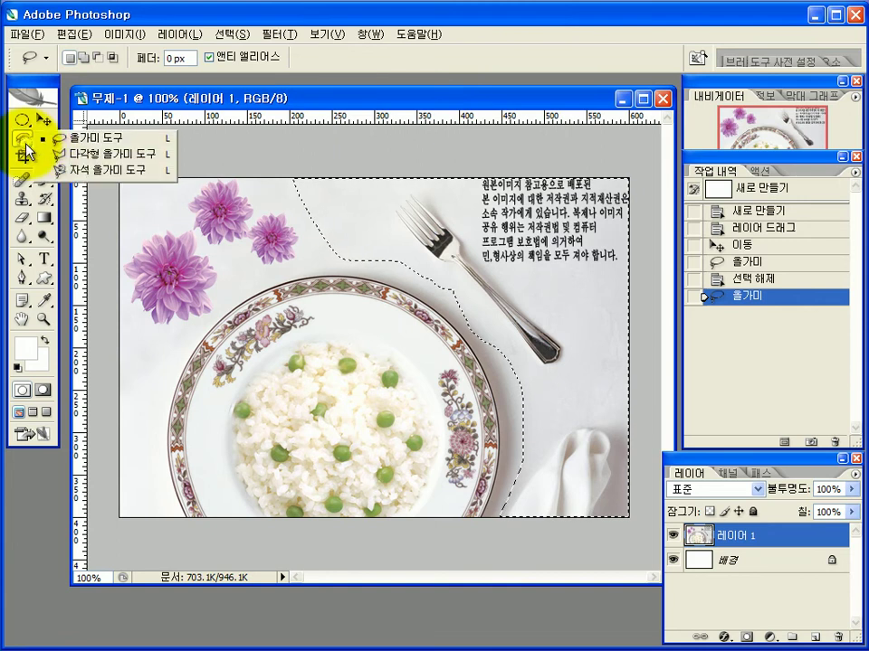
{"action": "left_click", "coordinate": [100, 153]}
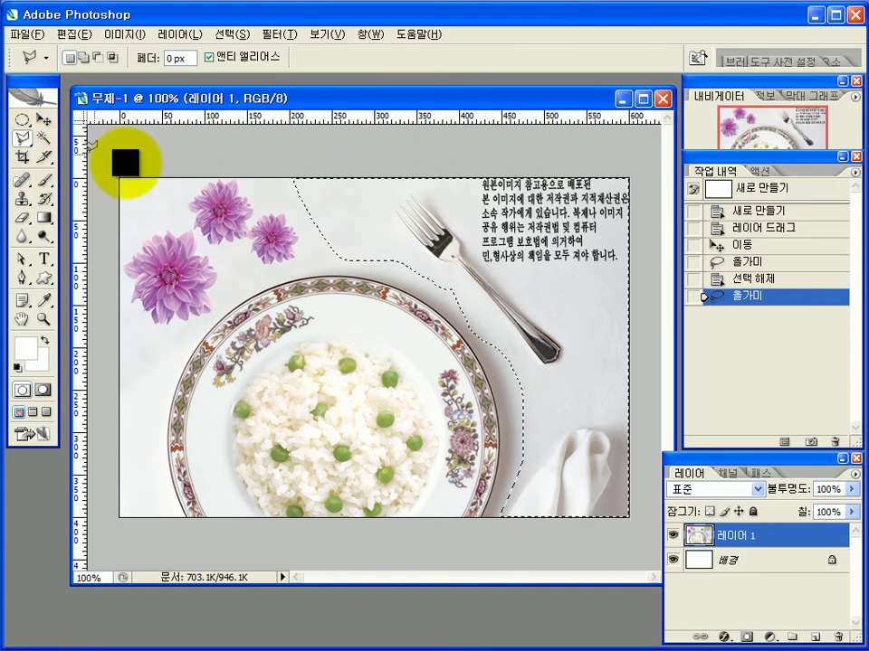
{"action": "left_click", "coordinate": [295, 169]}
{"action": "left_click", "coordinate": [319, 254]}
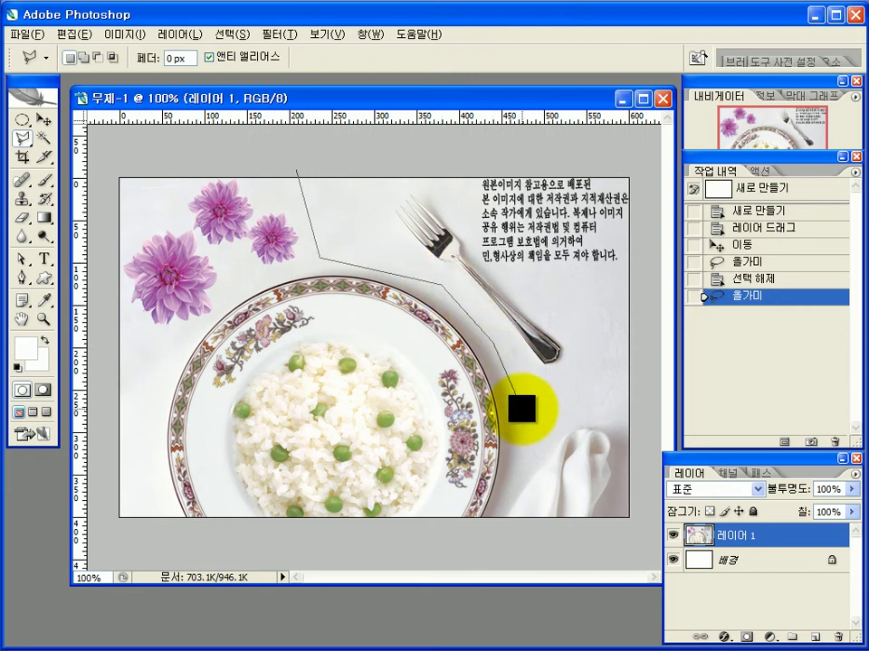
{"action": "left_click", "coordinate": [521, 408]}
{"action": "left_click", "coordinate": [497, 522]}
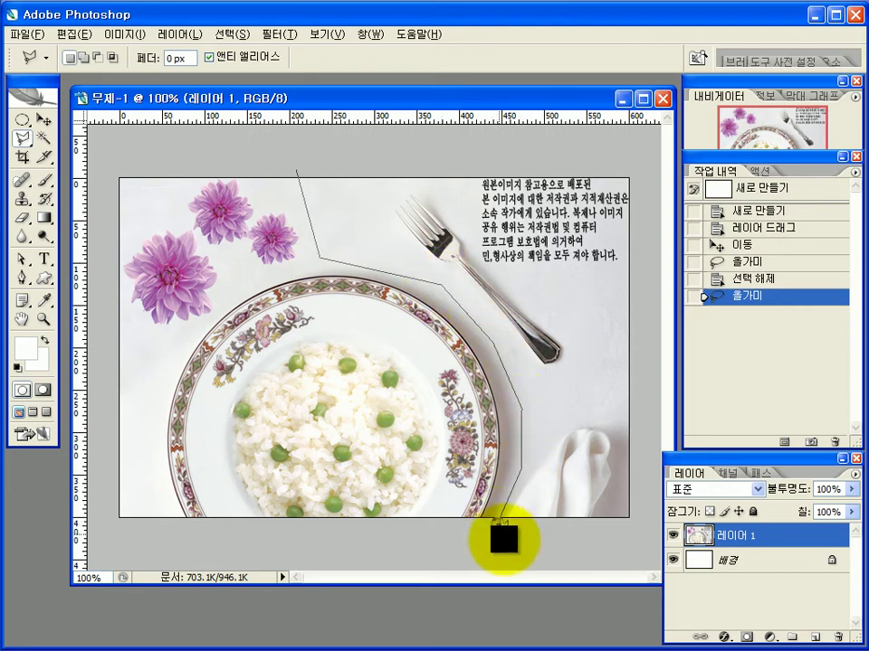
{"action": "left_click", "coordinate": [618, 541]}
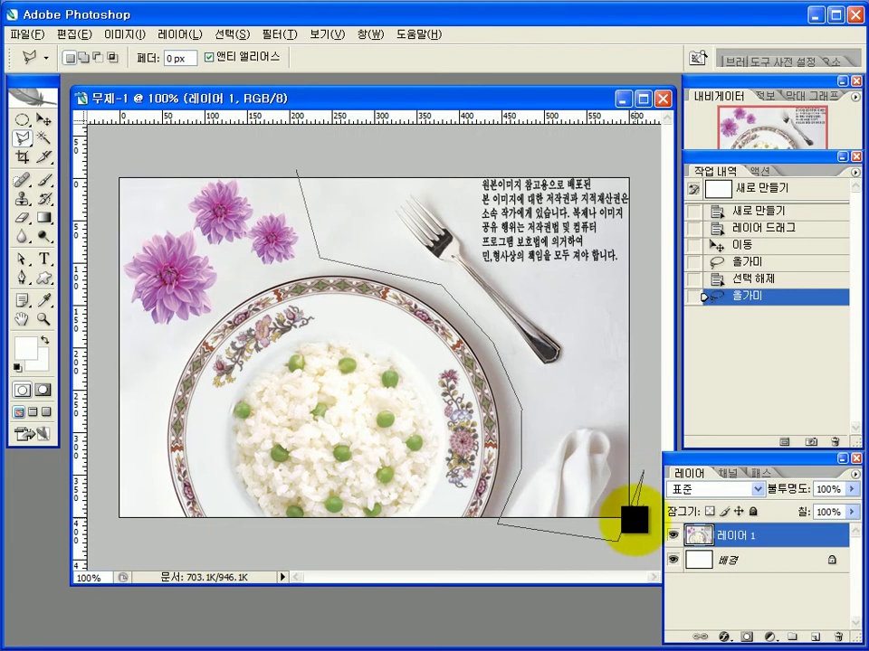
{"action": "left_click", "coordinate": [650, 525]}
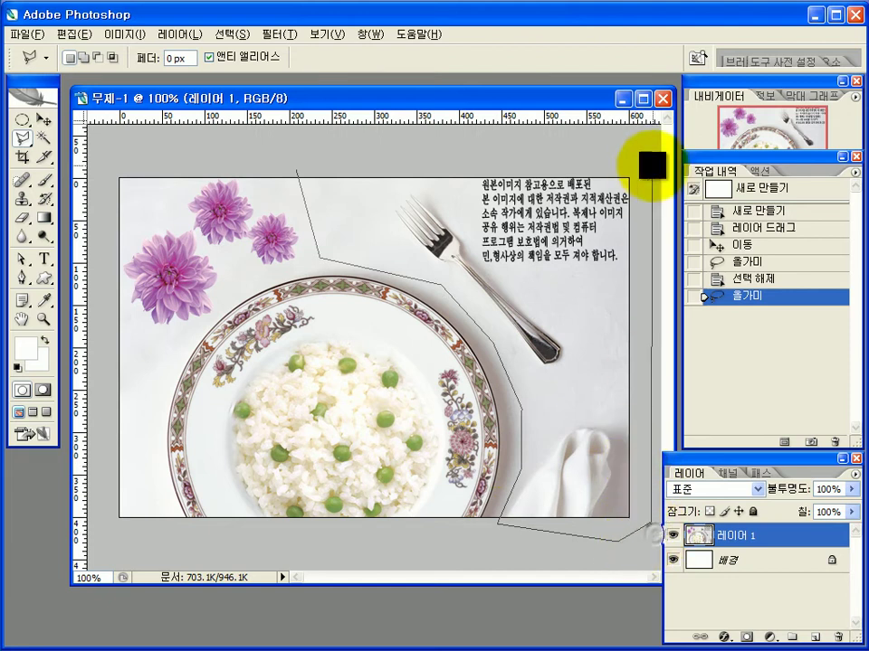
{"action": "left_click", "coordinate": [635, 159]}
{"action": "left_click", "coordinate": [294, 169]}
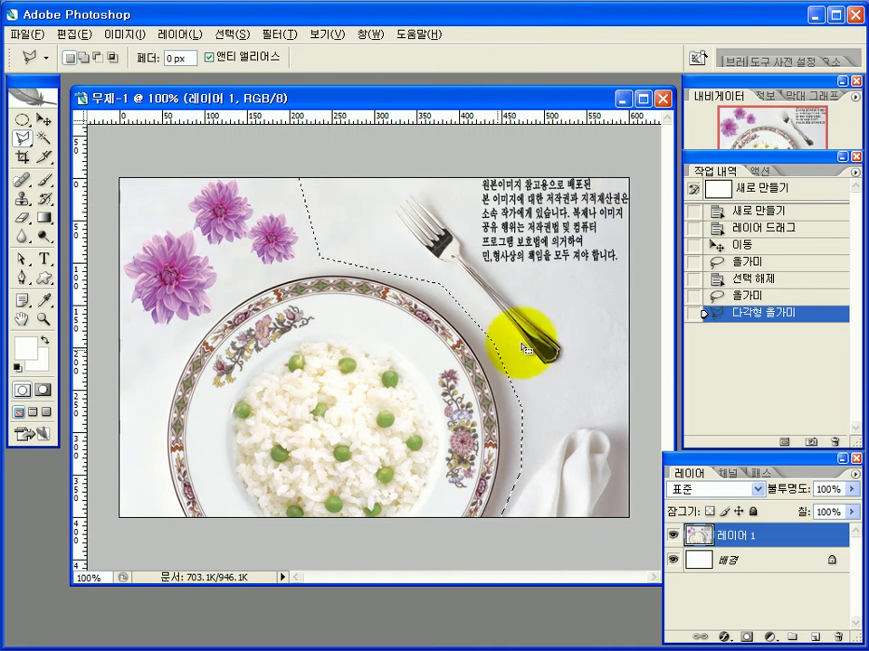
- Set up the Clone Stamp with a soft 100 px brush at 80% opacity
{"action": "left_click", "coordinate": [20, 200]}
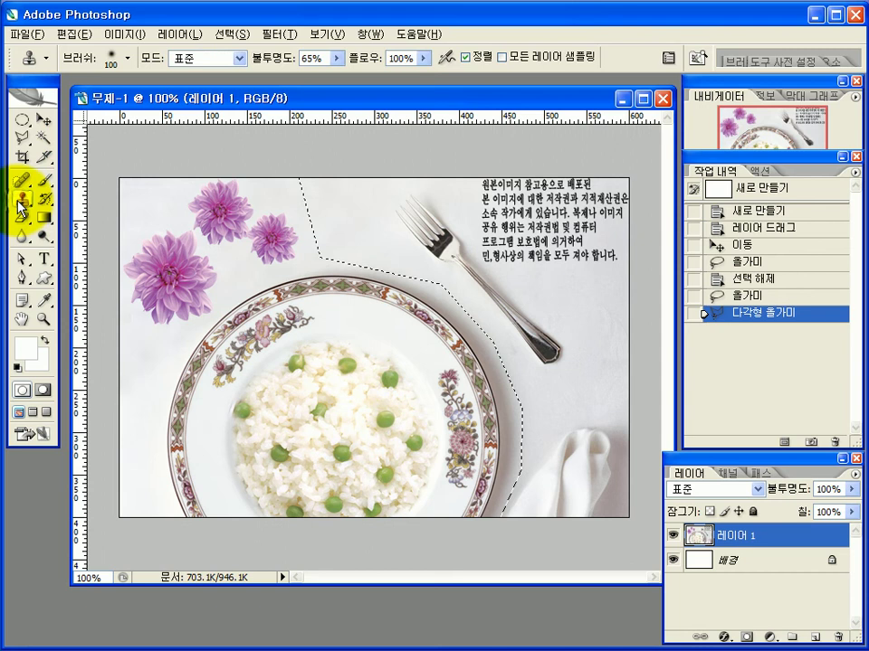
{"action": "left_click", "coordinate": [127, 57]}
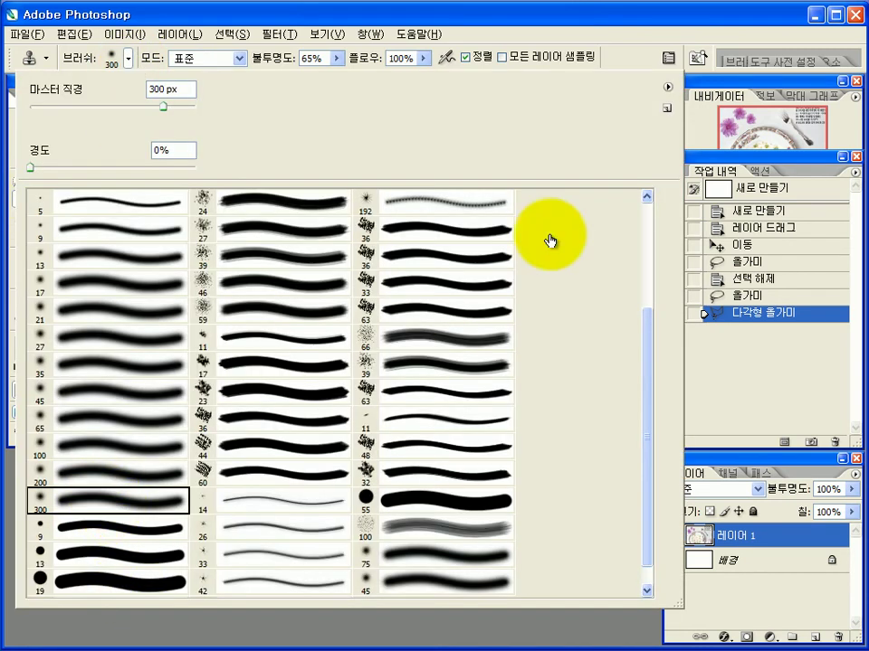
{"action": "left_click", "coordinate": [579, 631]}
{"action": "left_click", "coordinate": [338, 58]}
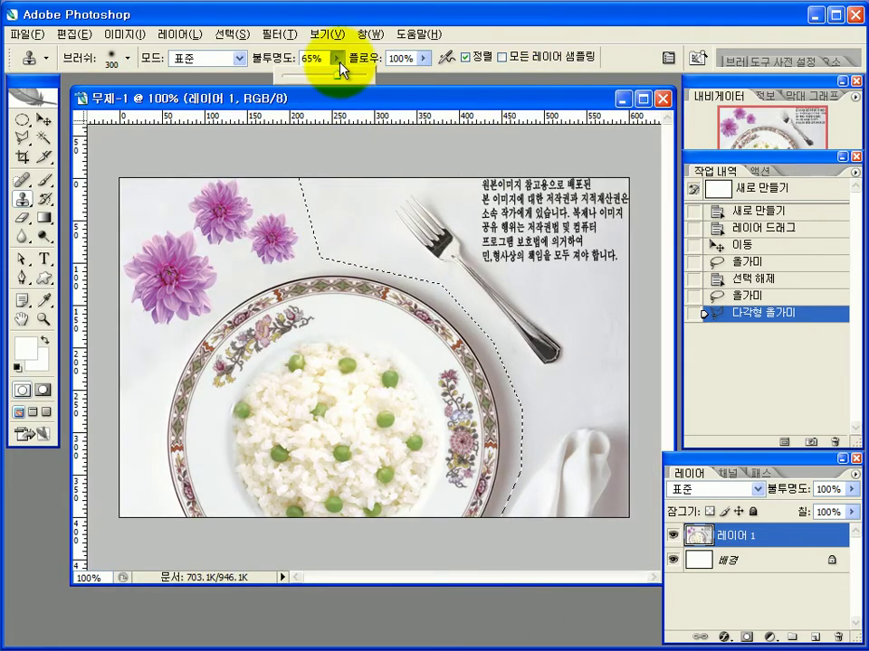
{"action": "left_click_drag", "start_coordinate": [338, 76], "coordinate": [351, 80]}
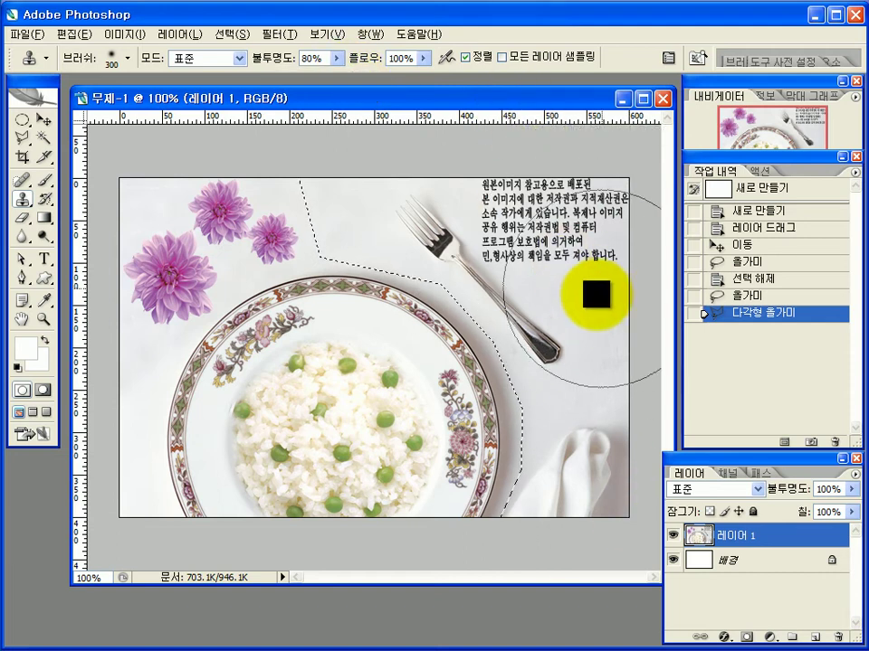
{"action": "key", "text": "bracketright"}
{"action": "key", "text": "bracketright"}
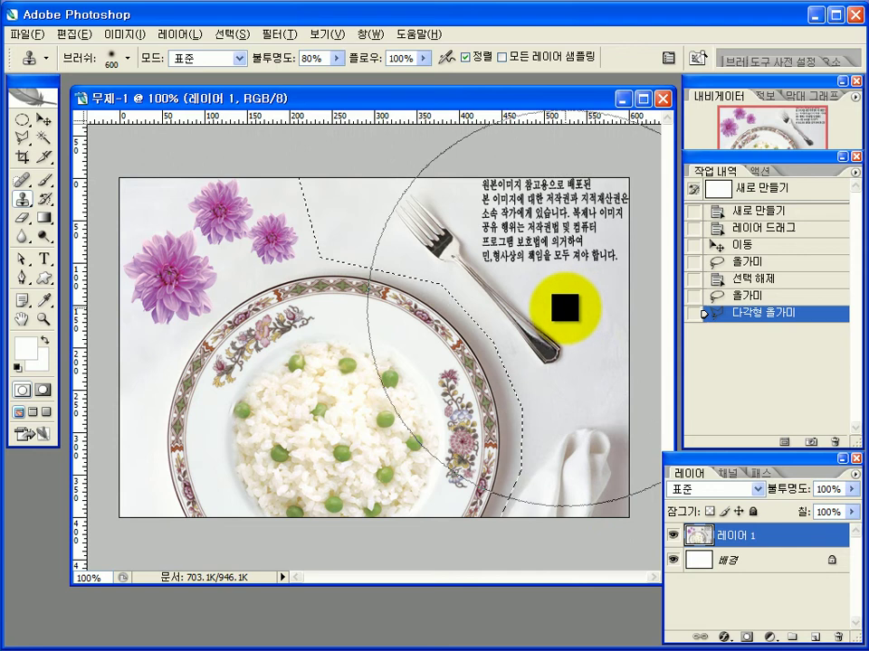
{"action": "key", "text": "bracketleft"}
{"action": "key", "text": "bracketleft"}
{"action": "key", "text": "bracketleft"}
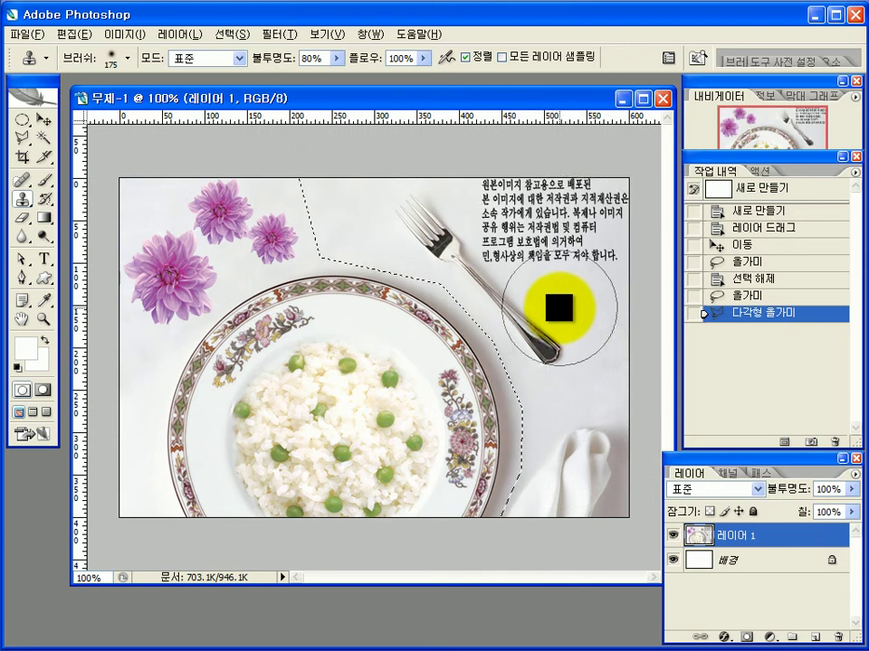
{"action": "key", "text": "bracketleft"}
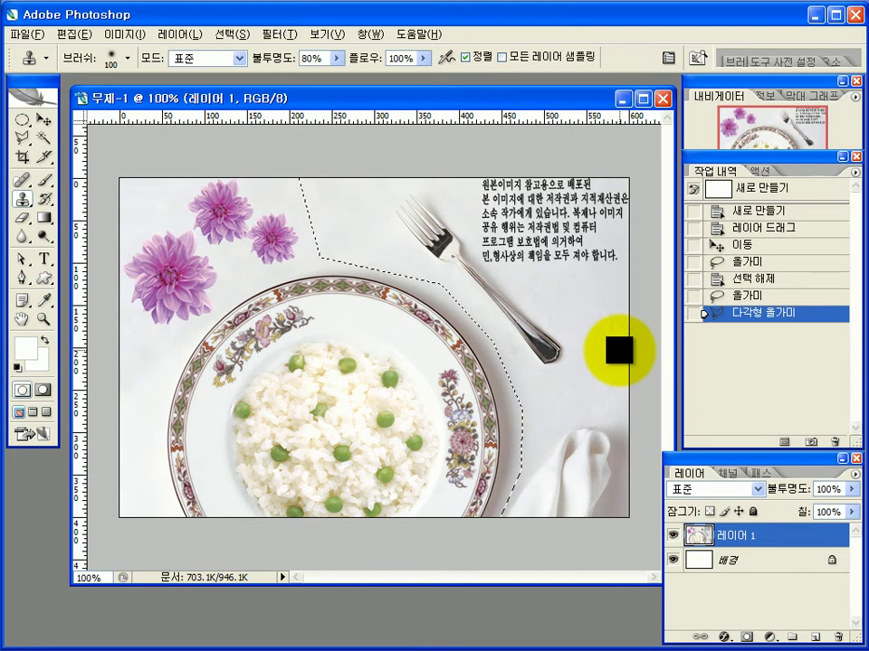
- Clone clean grey background over the napkin in the photo's lower-right corner, resampling until its folds and repeated marks are covered
{"action": "left_click", "coordinate": [609, 424]}
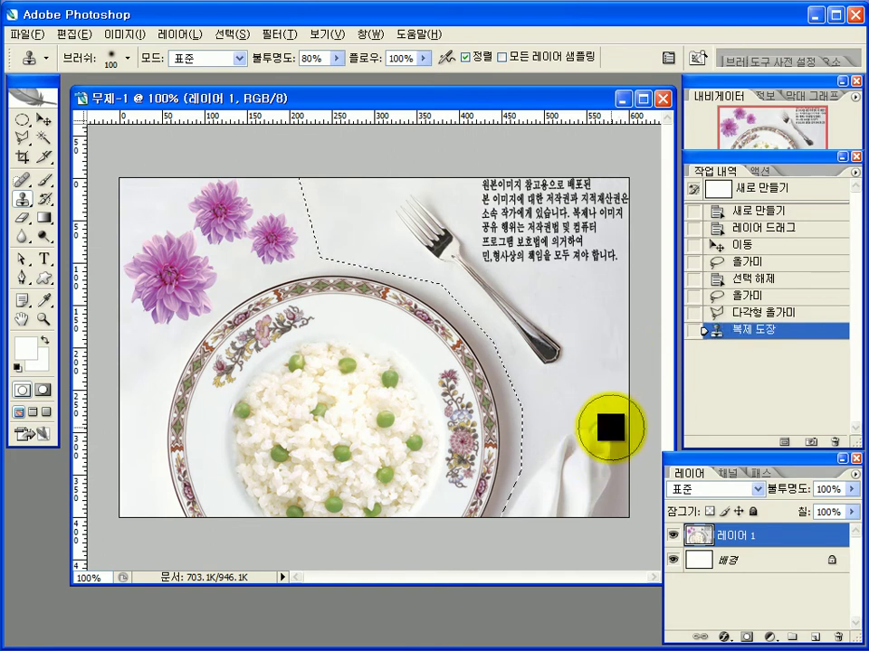
{"action": "left_click", "coordinate": [606, 436]}
{"action": "left_click_drag", "start_coordinate": [602, 438], "coordinate": [547, 491]}
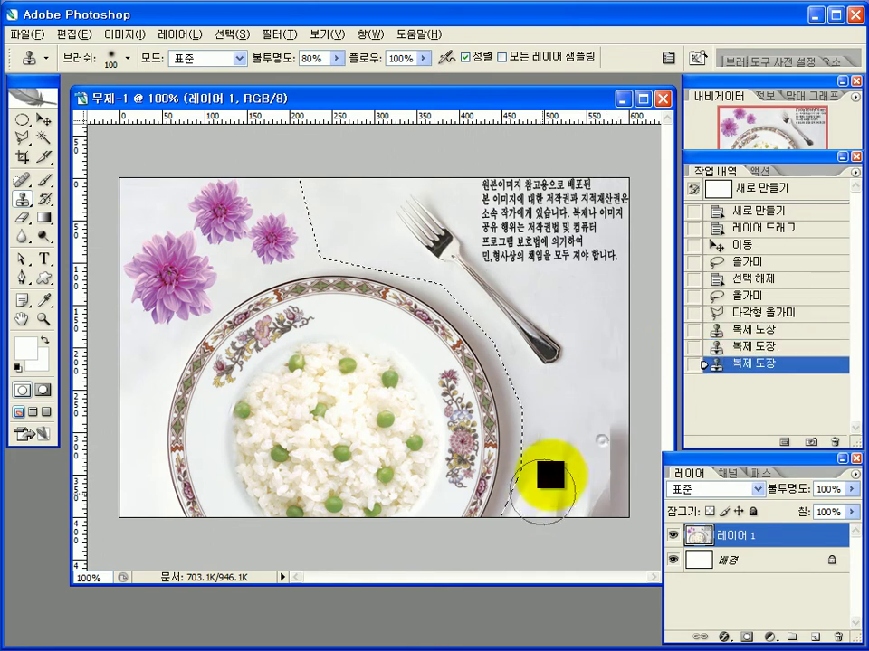
{"action": "left_click", "coordinate": [589, 386], "text": "alt"}
{"action": "left_click", "coordinate": [605, 441]}
{"action": "left_click", "coordinate": [617, 484]}
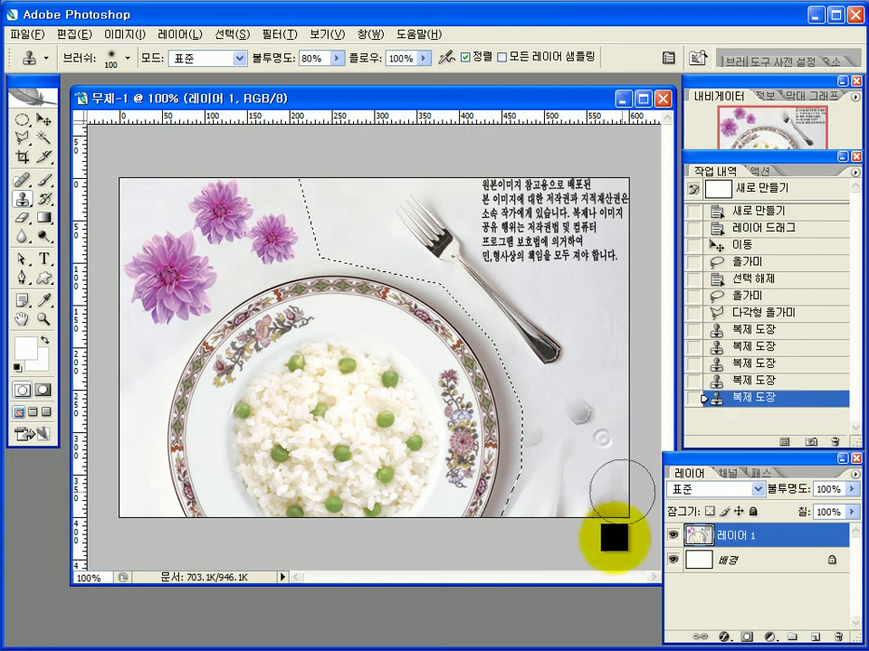
{"action": "left_click", "coordinate": [591, 508]}
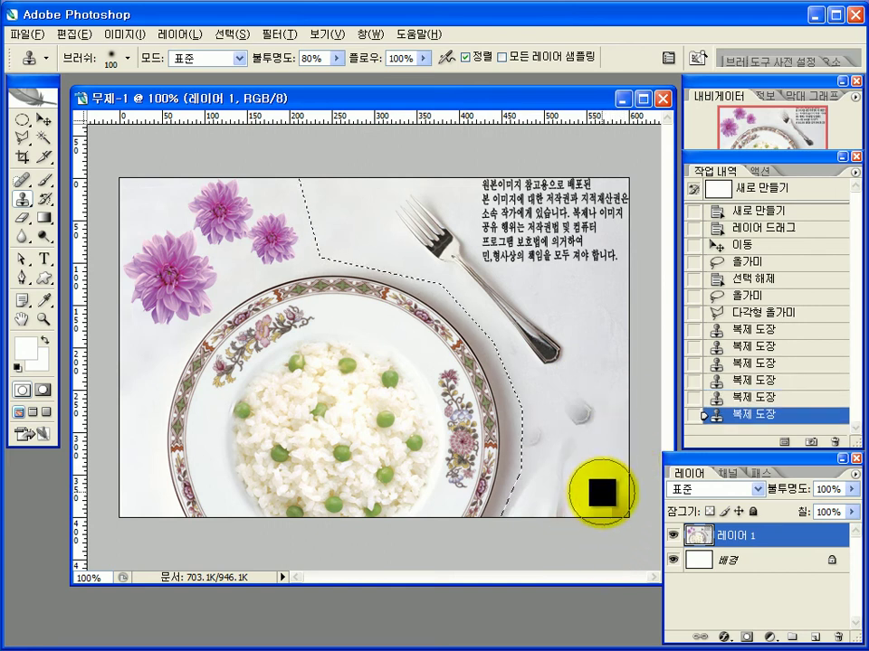
{"action": "left_click", "coordinate": [617, 518]}
{"action": "left_click", "coordinate": [591, 494]}
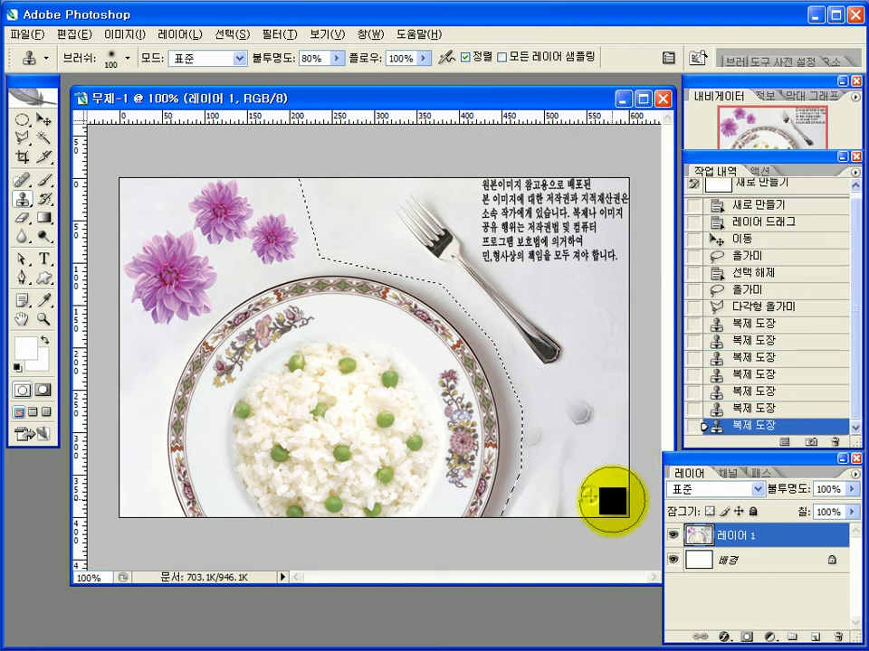
{"action": "left_click", "coordinate": [616, 504]}
{"action": "left_click", "coordinate": [595, 507]}
{"action": "left_click", "coordinate": [612, 518]}
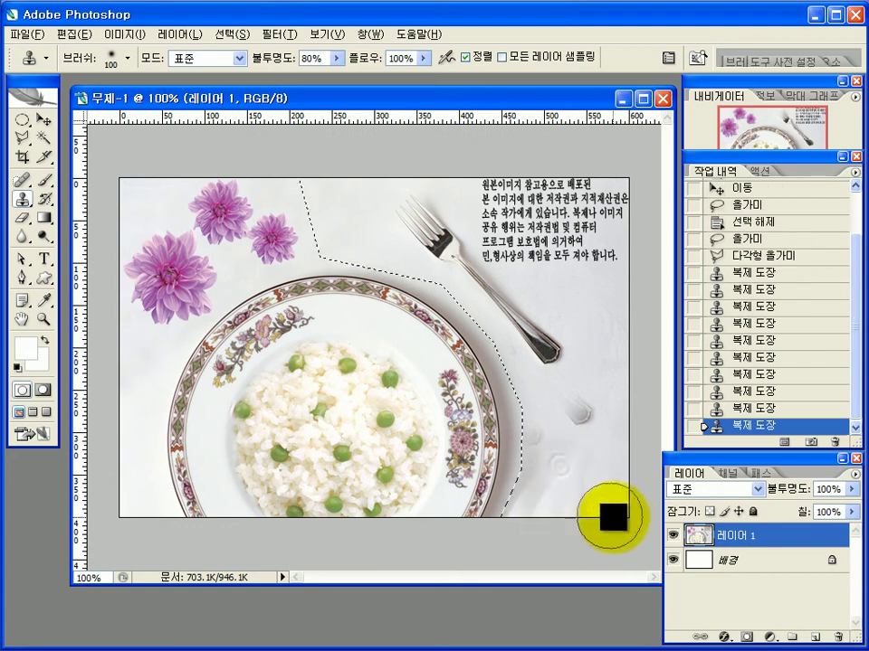
{"action": "left_click", "coordinate": [617, 503]}
{"action": "left_click", "coordinate": [579, 494]}
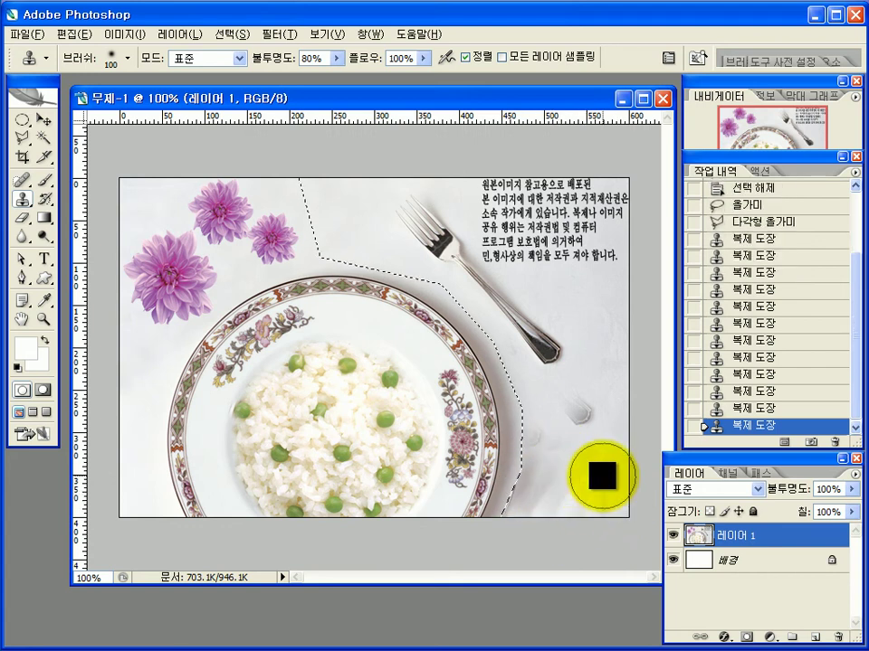
{"action": "left_click", "coordinate": [602, 475]}
{"action": "left_click", "coordinate": [541, 457]}
{"action": "left_click", "coordinate": [640, 500]}
{"action": "left_click", "coordinate": [621, 364], "text": "alt"}
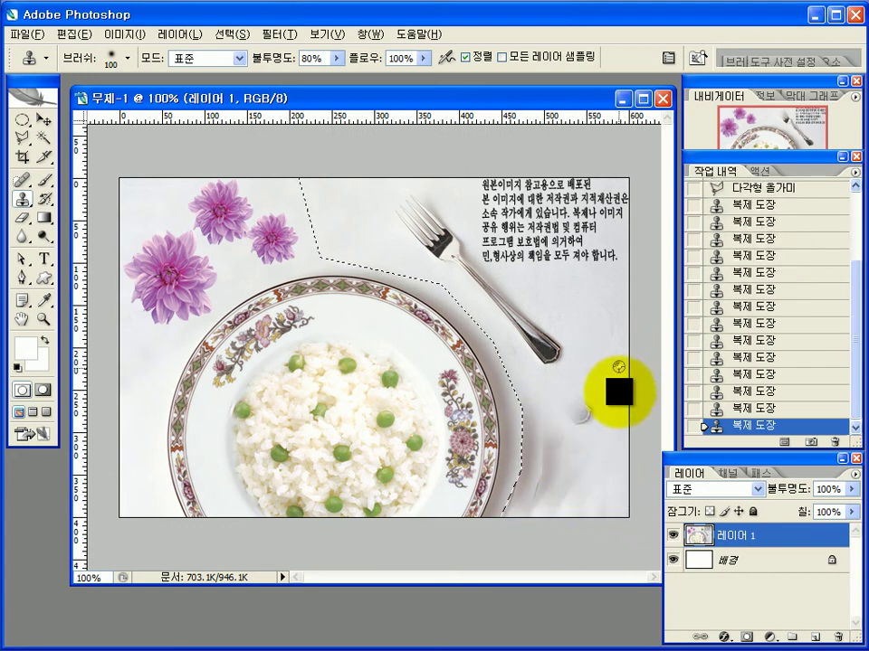
{"action": "left_click_drag", "start_coordinate": [603, 418], "coordinate": [574, 444]}
{"action": "left_click", "coordinate": [614, 497]}
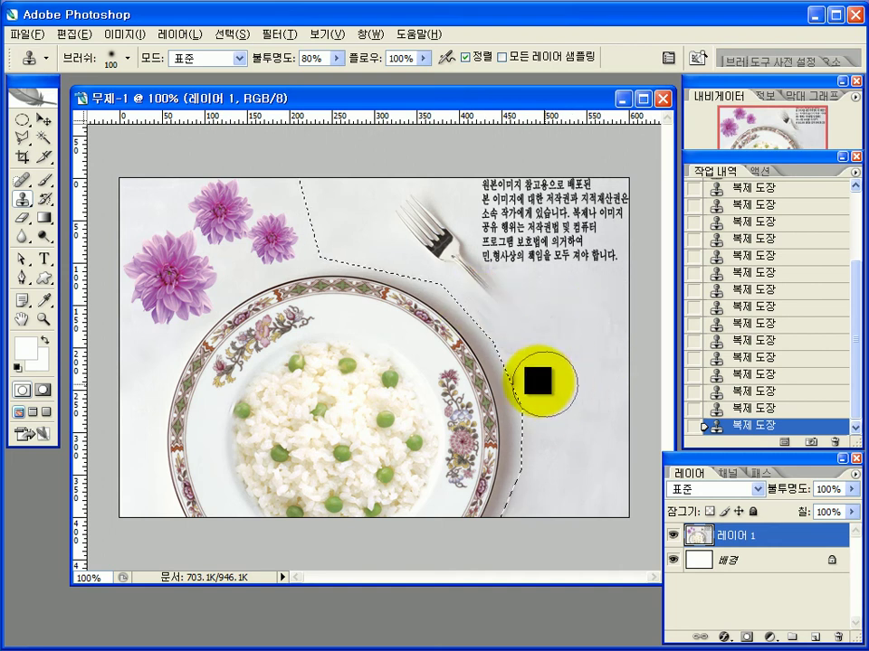
- Clone clean background over the remaining fork and the notice text in the upper-right part of the photo
{"action": "mouse_move", "coordinate": [537, 379]}
{"action": "left_mouse_down"}
{"action": "mouse_move", "coordinate": [510, 329]}
{"action": "mouse_move", "coordinate": [558, 337]}
{"action": "left_mouse_up"}
{"action": "left_click", "coordinate": [599, 360]}
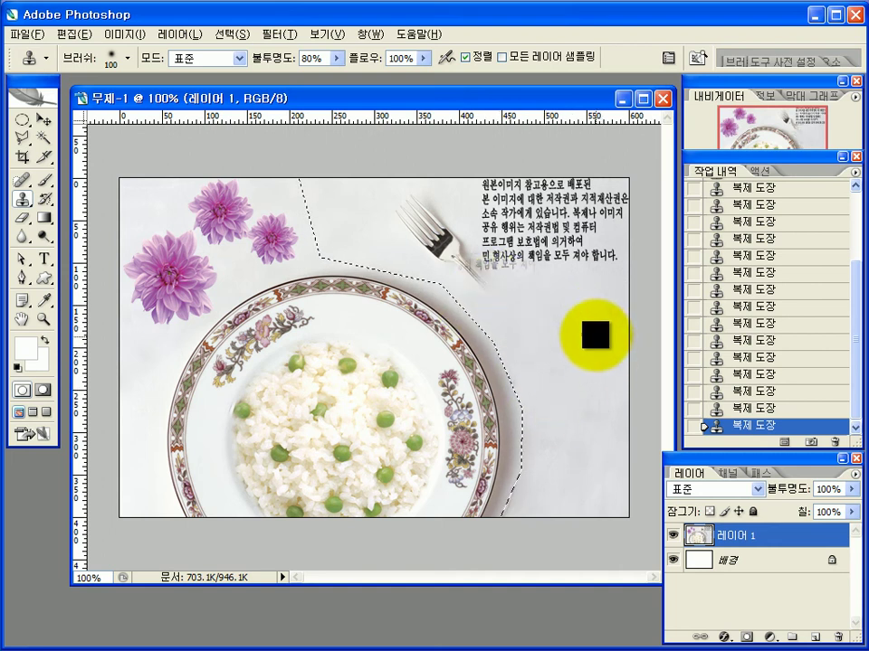
{"action": "left_click", "coordinate": [599, 323]}
{"action": "left_click", "coordinate": [570, 346]}
{"action": "mouse_move", "coordinate": [639, 334]}
{"action": "left_mouse_down"}
{"action": "mouse_move", "coordinate": [619, 310]}
{"action": "mouse_move", "coordinate": [600, 306]}
{"action": "mouse_move", "coordinate": [617, 267]}
{"action": "mouse_move", "coordinate": [575, 219]}
{"action": "mouse_move", "coordinate": [599, 250]}
{"action": "mouse_move", "coordinate": [578, 236]}
{"action": "mouse_move", "coordinate": [597, 246]}
{"action": "mouse_move", "coordinate": [532, 229]}
{"action": "mouse_move", "coordinate": [578, 246]}
{"action": "mouse_move", "coordinate": [529, 208]}
{"action": "mouse_move", "coordinate": [607, 214]}
{"action": "mouse_move", "coordinate": [551, 188]}
{"action": "mouse_move", "coordinate": [620, 204]}
{"action": "mouse_move", "coordinate": [558, 193]}
{"action": "mouse_move", "coordinate": [605, 190]}
{"action": "mouse_move", "coordinate": [496, 195]}
{"action": "mouse_move", "coordinate": [530, 180]}
{"action": "left_mouse_up"}
{"action": "mouse_move", "coordinate": [551, 334]}
{"action": "left_mouse_down"}
{"action": "mouse_move", "coordinate": [528, 227]}
{"action": "mouse_move", "coordinate": [539, 282]}
{"action": "mouse_move", "coordinate": [524, 231]}
{"action": "mouse_move", "coordinate": [530, 267]}
{"action": "mouse_move", "coordinate": [504, 262]}
{"action": "mouse_move", "coordinate": [501, 238]}
{"action": "mouse_move", "coordinate": [507, 269]}
{"action": "mouse_move", "coordinate": [585, 249]}
{"action": "mouse_move", "coordinate": [574, 281]}
{"action": "mouse_move", "coordinate": [550, 213]}
{"action": "mouse_move", "coordinate": [562, 246]}
{"action": "mouse_move", "coordinate": [565, 217]}
{"action": "mouse_move", "coordinate": [580, 229]}
{"action": "mouse_move", "coordinate": [572, 188]}
{"action": "mouse_move", "coordinate": [552, 209]}
{"action": "mouse_move", "coordinate": [526, 187]}
{"action": "mouse_move", "coordinate": [506, 186]}
{"action": "mouse_move", "coordinate": [545, 183]}
{"action": "mouse_move", "coordinate": [500, 183]}
{"action": "mouse_move", "coordinate": [601, 184]}
{"action": "mouse_move", "coordinate": [621, 328]}
{"action": "mouse_move", "coordinate": [600, 363]}
{"action": "mouse_move", "coordinate": [561, 282]}
{"action": "mouse_move", "coordinate": [601, 273]}
{"action": "mouse_move", "coordinate": [612, 382]}
{"action": "mouse_move", "coordinate": [604, 312]}
{"action": "mouse_move", "coordinate": [594, 468]}
{"action": "mouse_move", "coordinate": [583, 436]}
{"action": "mouse_move", "coordinate": [612, 428]}
{"action": "mouse_move", "coordinate": [607, 349]}
{"action": "mouse_move", "coordinate": [603, 443]}
{"action": "mouse_move", "coordinate": [608, 416]}
{"action": "mouse_move", "coordinate": [584, 458]}
{"action": "mouse_move", "coordinate": [592, 300]}
{"action": "mouse_move", "coordinate": [572, 310]}
{"action": "mouse_move", "coordinate": [514, 301]}
{"action": "mouse_move", "coordinate": [451, 242]}
{"action": "mouse_move", "coordinate": [530, 264]}
{"action": "mouse_move", "coordinate": [528, 299]}
{"action": "mouse_move", "coordinate": [522, 291]}
{"action": "mouse_move", "coordinate": [549, 286]}
{"action": "mouse_move", "coordinate": [485, 266]}
{"action": "mouse_move", "coordinate": [435, 213]}
{"action": "left_mouse_up"}
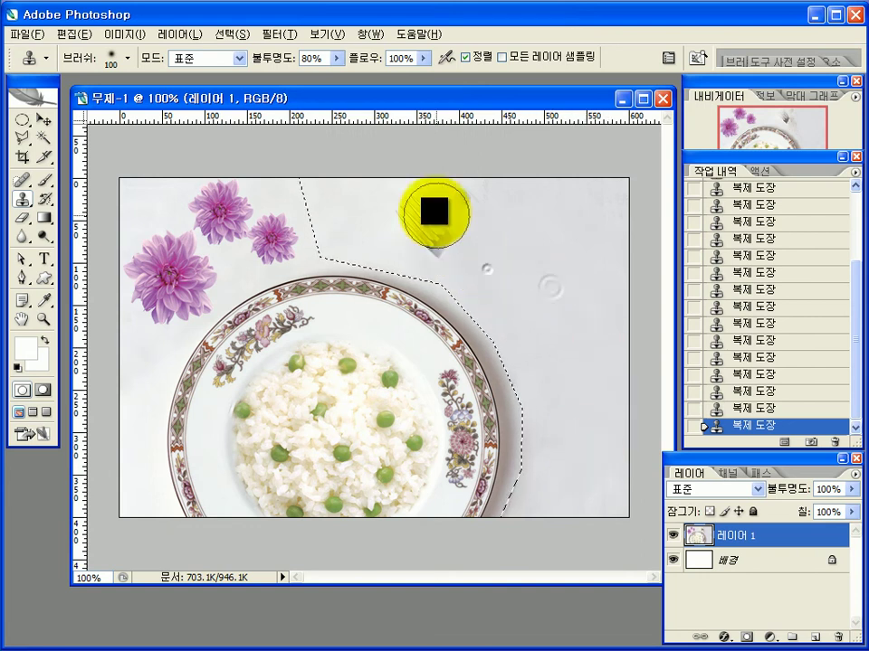
{"action": "left_click_drag", "start_coordinate": [535, 253], "coordinate": [453, 184]}
{"action": "left_click_drag", "start_coordinate": [504, 203], "coordinate": [461, 180]}
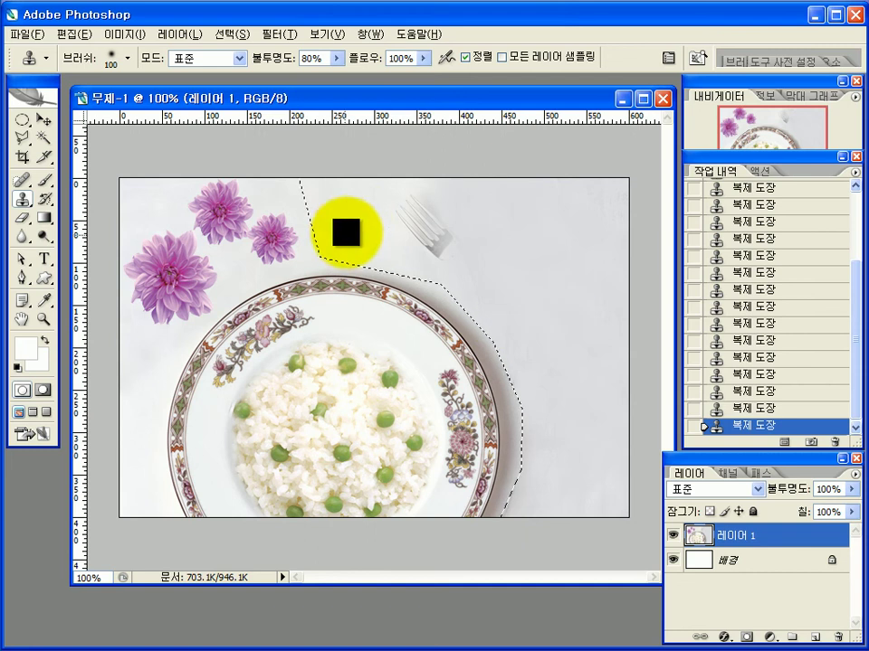
{"action": "mouse_move", "coordinate": [363, 208]}
{"action": "left_mouse_down"}
{"action": "mouse_move", "coordinate": [430, 221]}
{"action": "mouse_move", "coordinate": [510, 269]}
{"action": "left_mouse_up"}
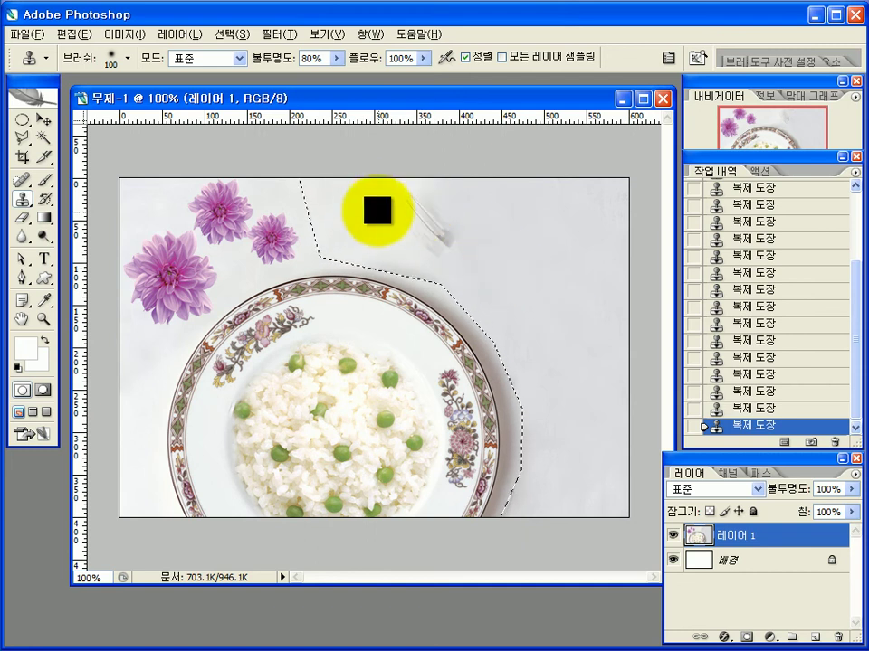
{"action": "mouse_move", "coordinate": [406, 200]}
{"action": "left_mouse_down"}
{"action": "mouse_move", "coordinate": [437, 232]}
{"action": "mouse_move", "coordinate": [423, 210]}
{"action": "mouse_move", "coordinate": [464, 246]}
{"action": "mouse_move", "coordinate": [564, 299]}
{"action": "mouse_move", "coordinate": [487, 281]}
{"action": "mouse_move", "coordinate": [404, 242]}
{"action": "left_mouse_up"}
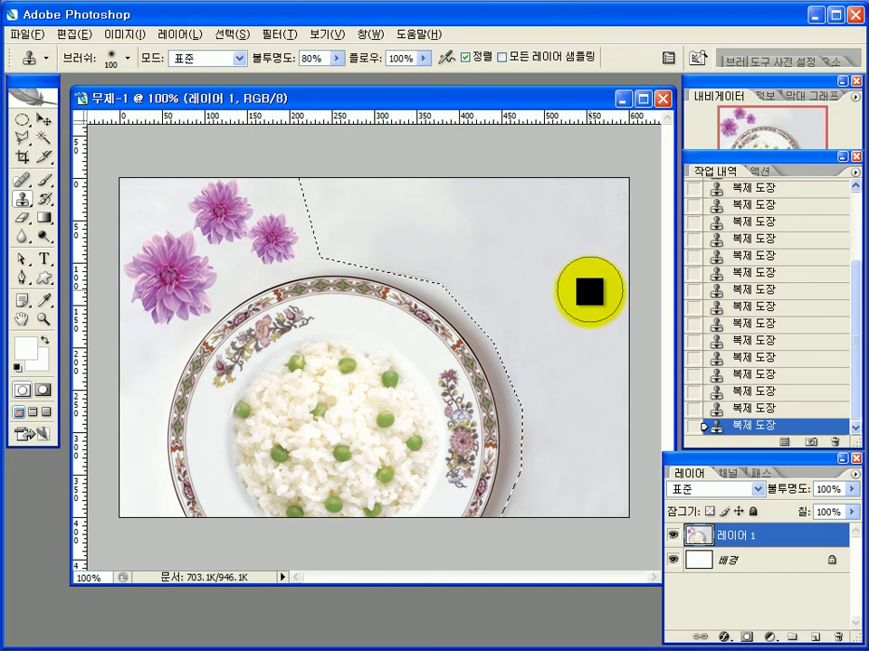
- Even out the cloned background between the flowers, the plate and the photo's right edge with further Clone Stamp strokes
{"action": "left_click", "coordinate": [585, 293]}
{"action": "left_click", "coordinate": [507, 251]}
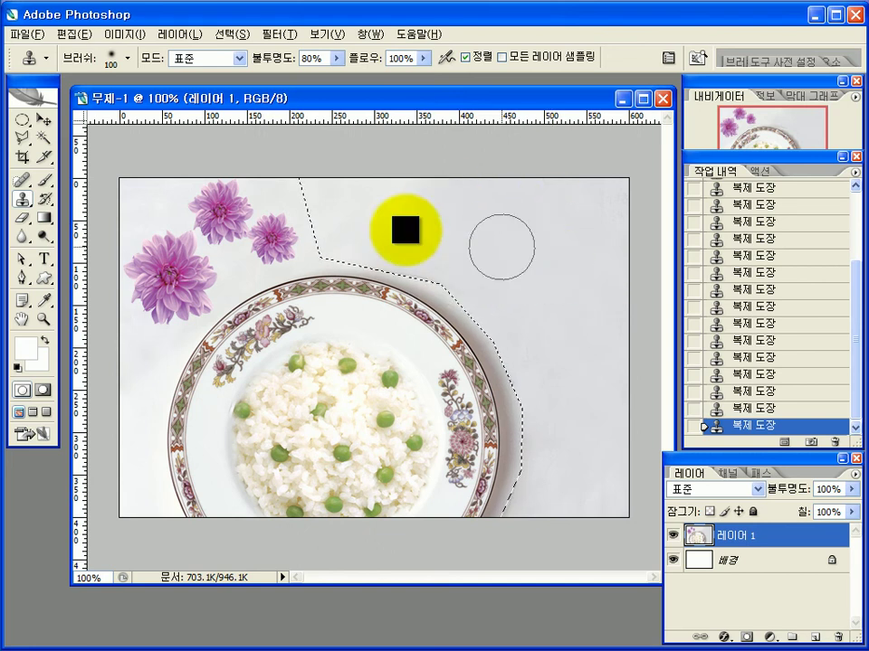
{"action": "mouse_move", "coordinate": [353, 200]}
{"action": "left_mouse_down"}
{"action": "mouse_move", "coordinate": [407, 195]}
{"action": "mouse_move", "coordinate": [475, 252]}
{"action": "mouse_move", "coordinate": [363, 235]}
{"action": "mouse_move", "coordinate": [413, 192]}
{"action": "mouse_move", "coordinate": [514, 248]}
{"action": "left_mouse_up"}
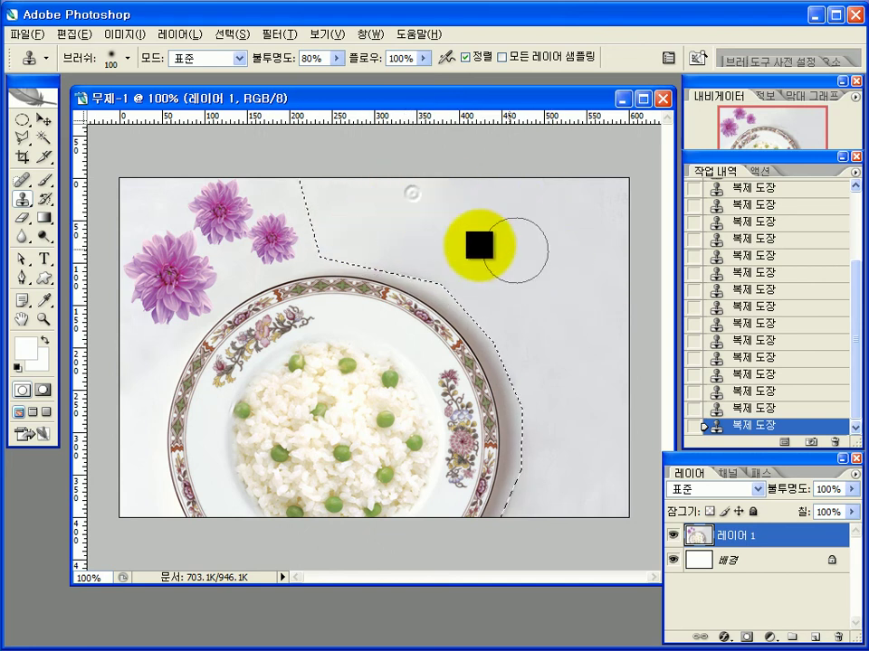
{"action": "left_click_drag", "start_coordinate": [395, 222], "coordinate": [504, 255]}
{"action": "left_click_drag", "start_coordinate": [408, 185], "coordinate": [502, 224]}
{"action": "mouse_move", "coordinate": [340, 238]}
{"action": "left_mouse_down"}
{"action": "mouse_move", "coordinate": [583, 302]}
{"action": "mouse_move", "coordinate": [494, 263]}
{"action": "mouse_move", "coordinate": [559, 236]}
{"action": "mouse_move", "coordinate": [588, 284]}
{"action": "mouse_move", "coordinate": [539, 246]}
{"action": "mouse_move", "coordinate": [575, 317]}
{"action": "mouse_move", "coordinate": [596, 397]}
{"action": "mouse_move", "coordinate": [540, 310]}
{"action": "mouse_move", "coordinate": [539, 258]}
{"action": "mouse_move", "coordinate": [470, 268]}
{"action": "mouse_move", "coordinate": [434, 246]}
{"action": "mouse_move", "coordinate": [620, 360]}
{"action": "left_mouse_up"}
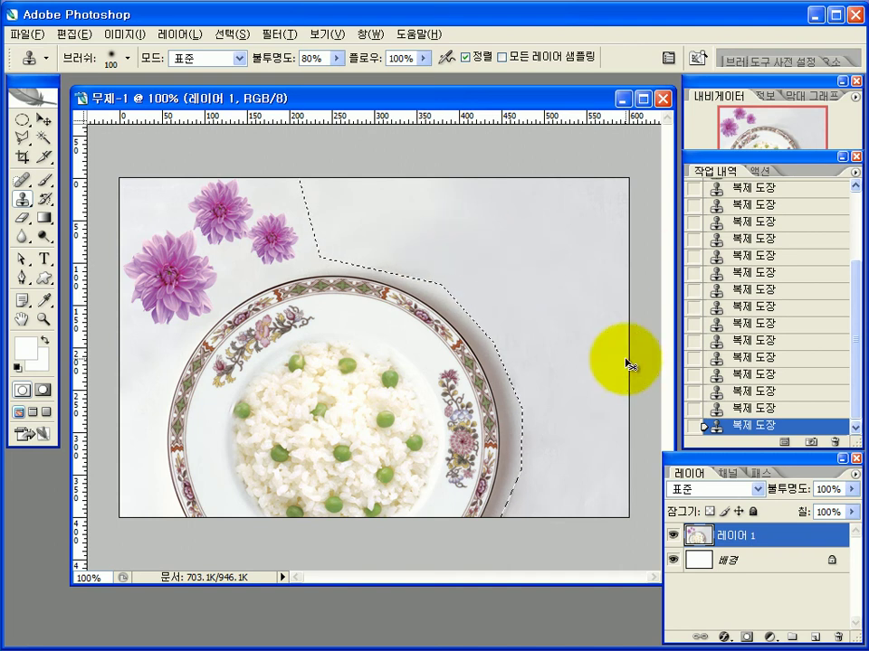
- Deselect the background area and blend the former selection boundary around the plate's shadow with the Clone Stamp
{"action": "key", "text": "ctrl+d"}
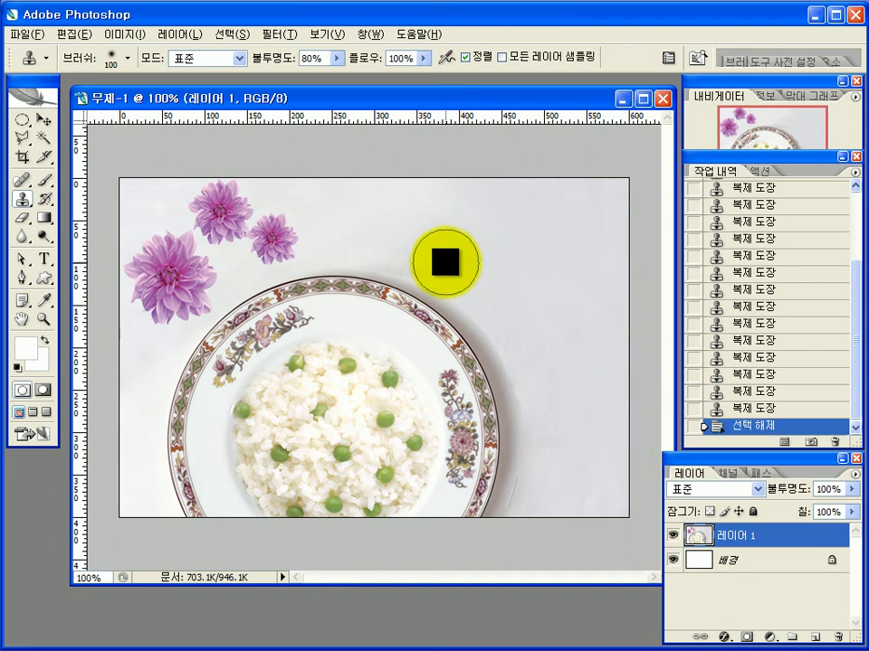
{"action": "mouse_move", "coordinate": [452, 262]}
{"action": "left_mouse_down"}
{"action": "mouse_move", "coordinate": [403, 245]}
{"action": "mouse_move", "coordinate": [559, 279]}
{"action": "mouse_move", "coordinate": [395, 238]}
{"action": "mouse_move", "coordinate": [480, 268]}
{"action": "mouse_move", "coordinate": [538, 341]}
{"action": "left_mouse_up"}
{"action": "mouse_move", "coordinate": [476, 296]}
{"action": "left_mouse_down"}
{"action": "mouse_move", "coordinate": [443, 257]}
{"action": "mouse_move", "coordinate": [525, 302]}
{"action": "mouse_move", "coordinate": [502, 313]}
{"action": "mouse_move", "coordinate": [495, 298]}
{"action": "mouse_move", "coordinate": [544, 362]}
{"action": "mouse_move", "coordinate": [529, 349]}
{"action": "mouse_move", "coordinate": [553, 393]}
{"action": "mouse_move", "coordinate": [548, 388]}
{"action": "mouse_move", "coordinate": [554, 432]}
{"action": "mouse_move", "coordinate": [554, 409]}
{"action": "mouse_move", "coordinate": [574, 459]}
{"action": "mouse_move", "coordinate": [553, 446]}
{"action": "mouse_move", "coordinate": [534, 502]}
{"action": "left_mouse_up"}
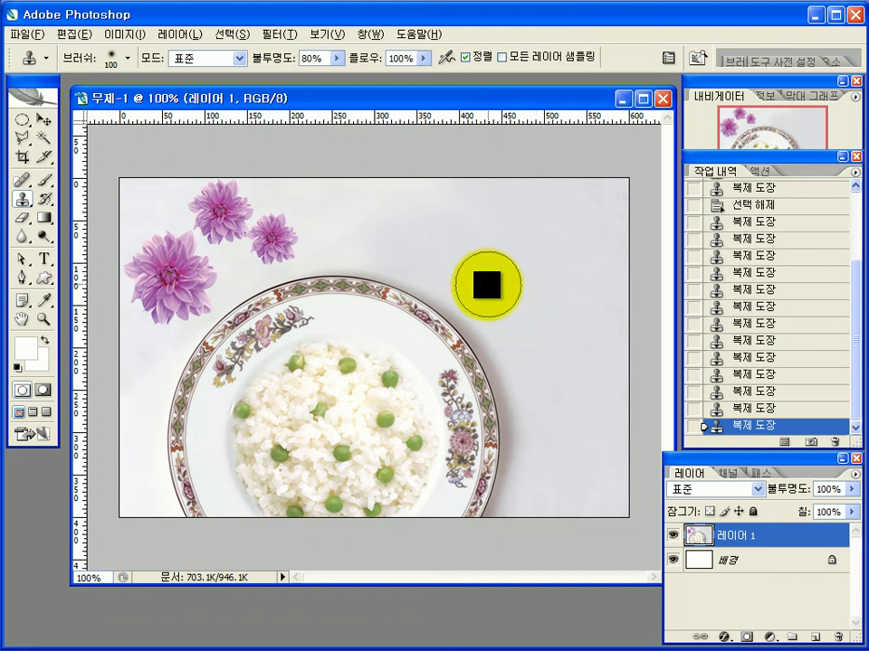
{"action": "left_click_drag", "start_coordinate": [492, 295], "coordinate": [536, 349]}
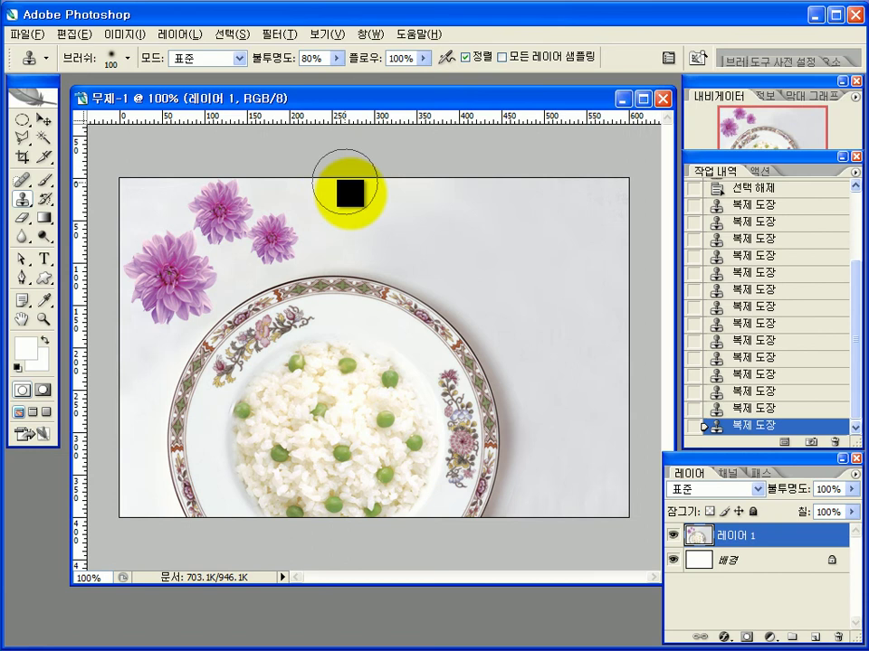
{"action": "left_click", "coordinate": [468, 214]}
{"action": "left_click", "coordinate": [489, 213]}
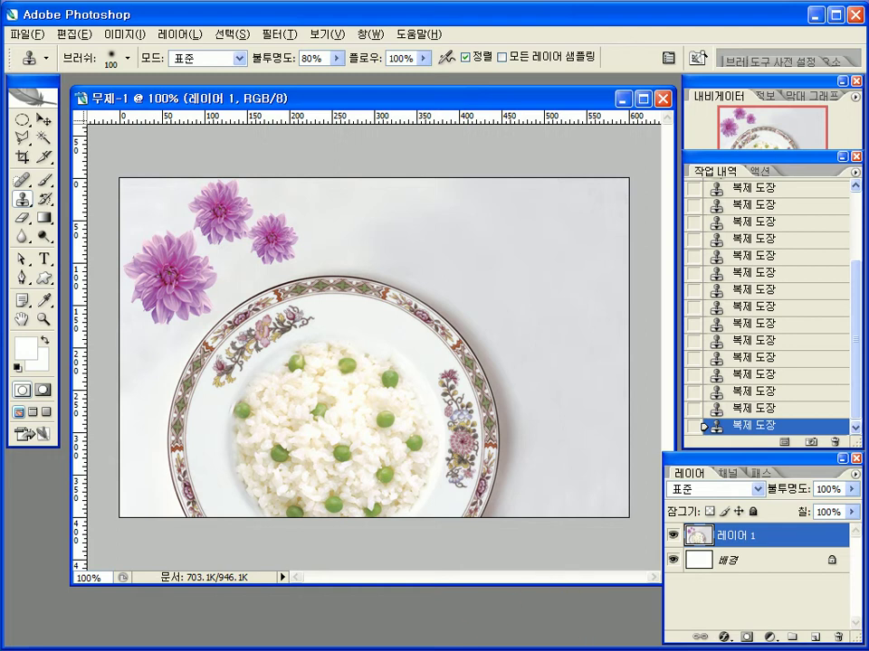
- Switch to Adobe Reader to review the sample output and condition 4 on flower colour in the exam PDF, and return to Photoshop
{"action": "key", "text": "alt+Tab"}
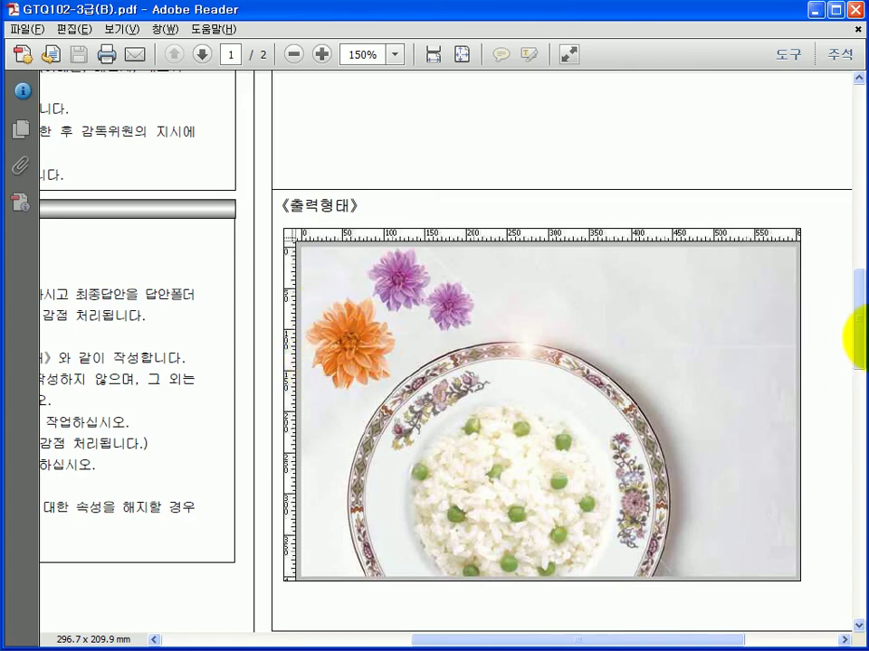
{"action": "left_click_drag", "start_coordinate": [860, 348], "coordinate": [844, 262]}
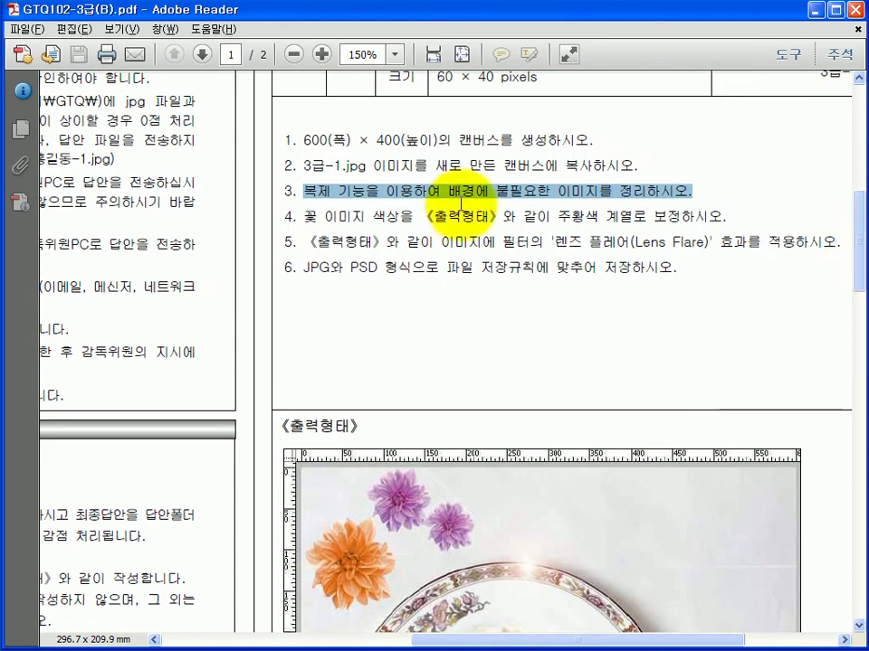
{"action": "left_click_drag", "start_coordinate": [309, 218], "coordinate": [721, 210]}
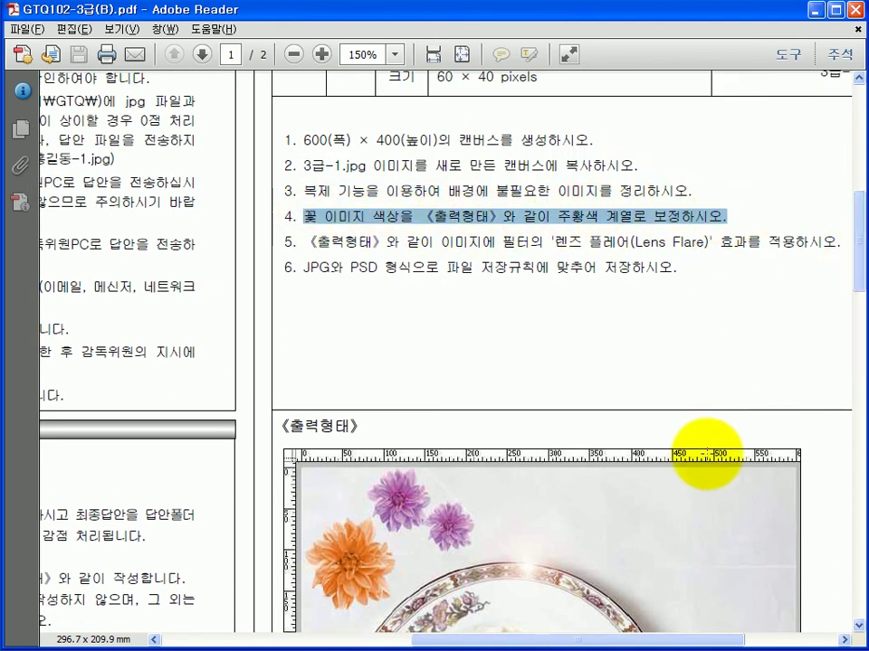
{"action": "key", "text": "alt+Tab"}
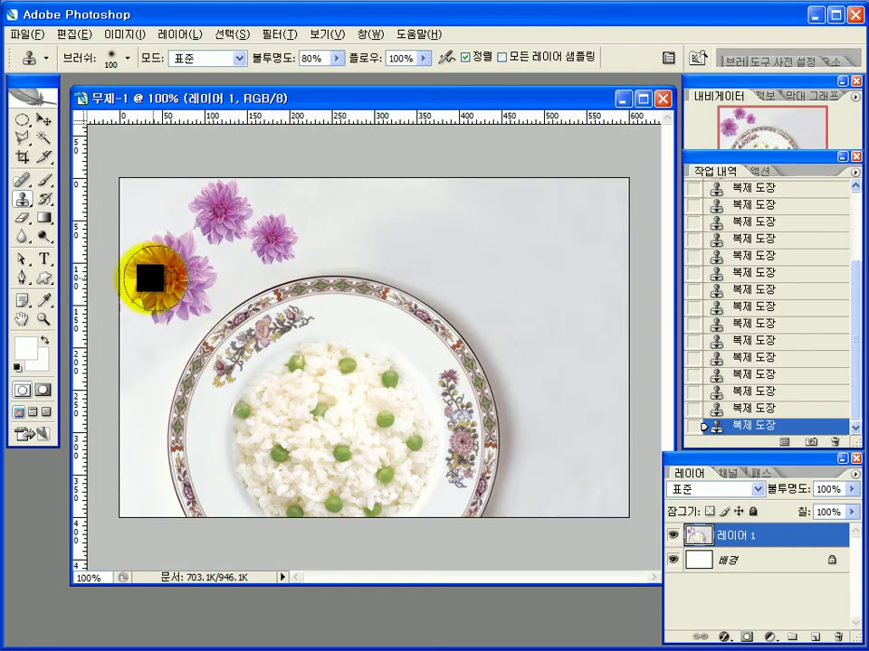
- Select the large purple flower with the Magic Wand at a tolerance of 100
{"action": "mouse_move", "coordinate": [149, 276]}
{"action": "left_mouse_down"}
{"action": "mouse_move", "coordinate": [160, 292]}
{"action": "mouse_move", "coordinate": [171, 276]}
{"action": "left_mouse_up"}
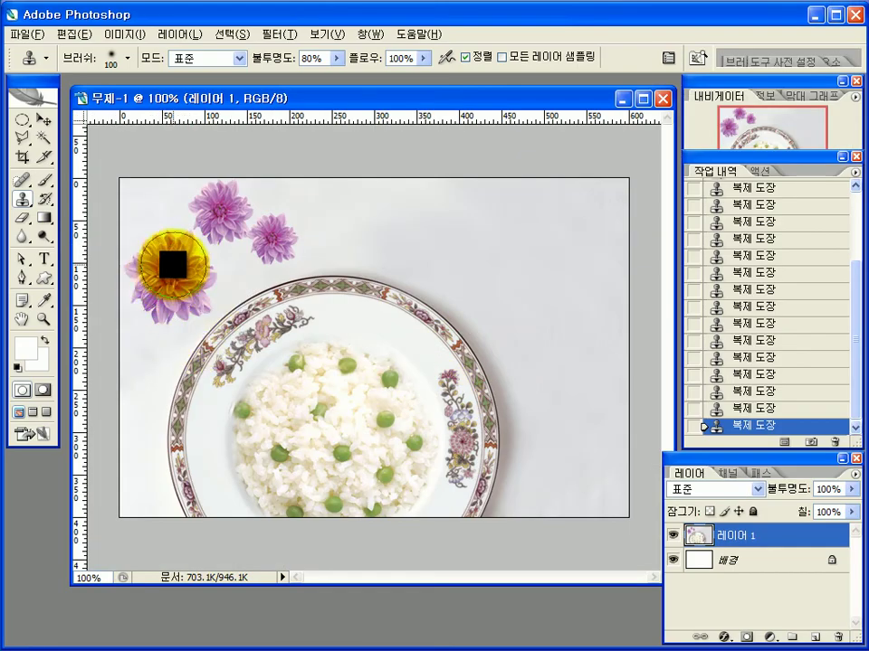
{"action": "key", "text": "ctrl+z"}
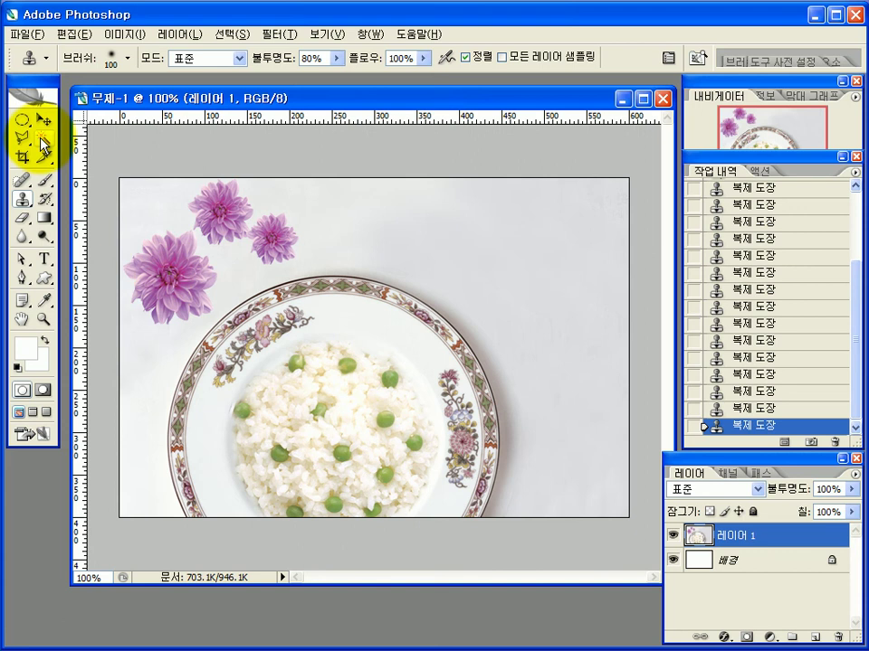
{"action": "left_click", "coordinate": [42, 142]}
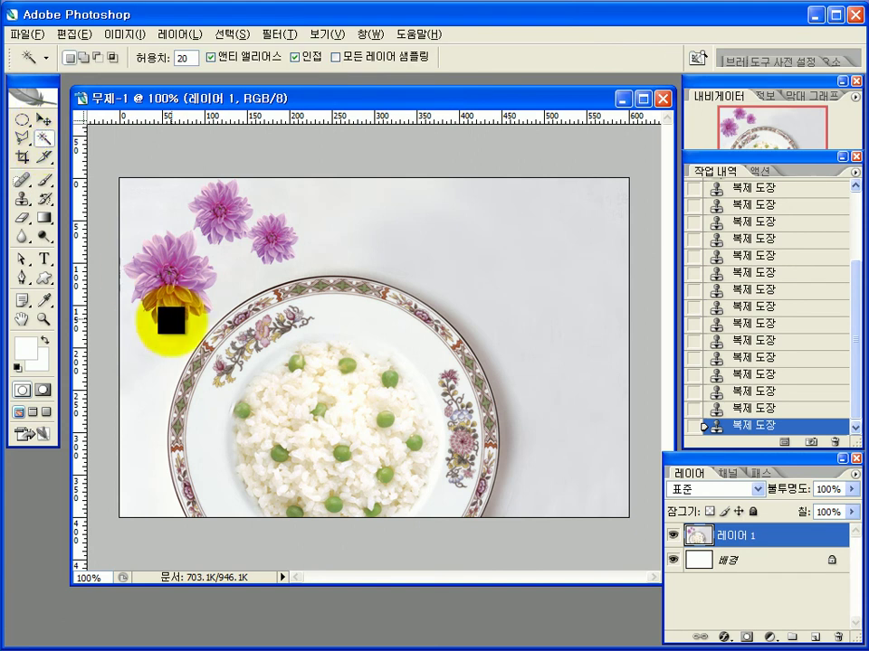
{"action": "double_click", "coordinate": [186, 57]}
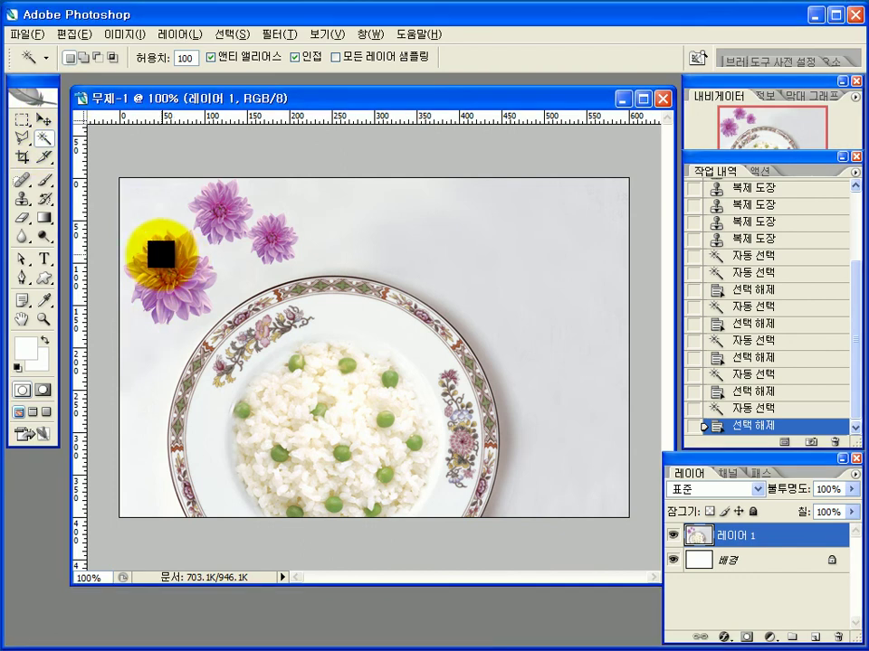
{"action": "left_click", "coordinate": [165, 262]}
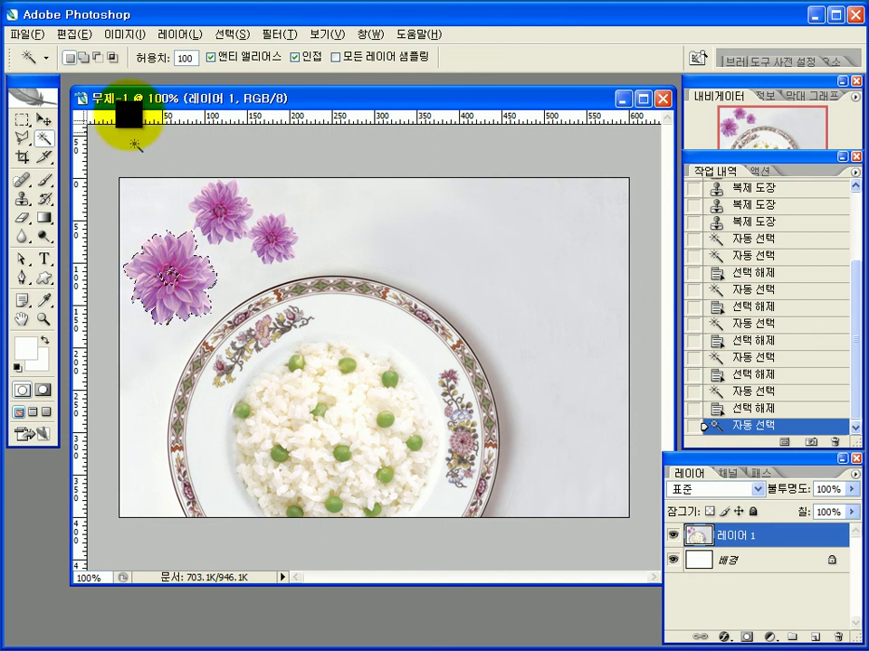
- Open the Hue/Saturation adjustment for the selected large flower and turn on Colorize
{"action": "left_click", "coordinate": [129, 36]}
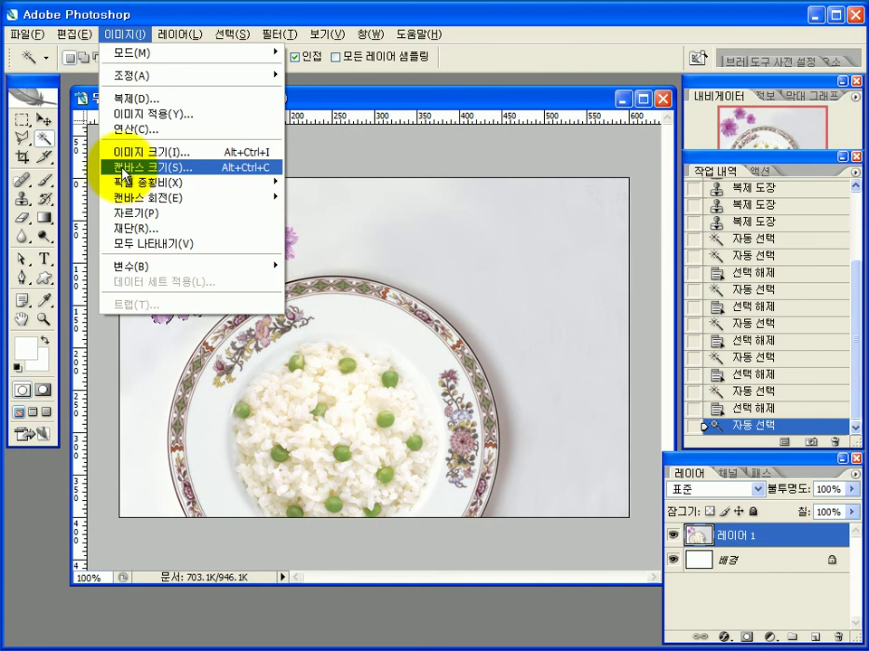
{"action": "mouse_move", "coordinate": [145, 75]}
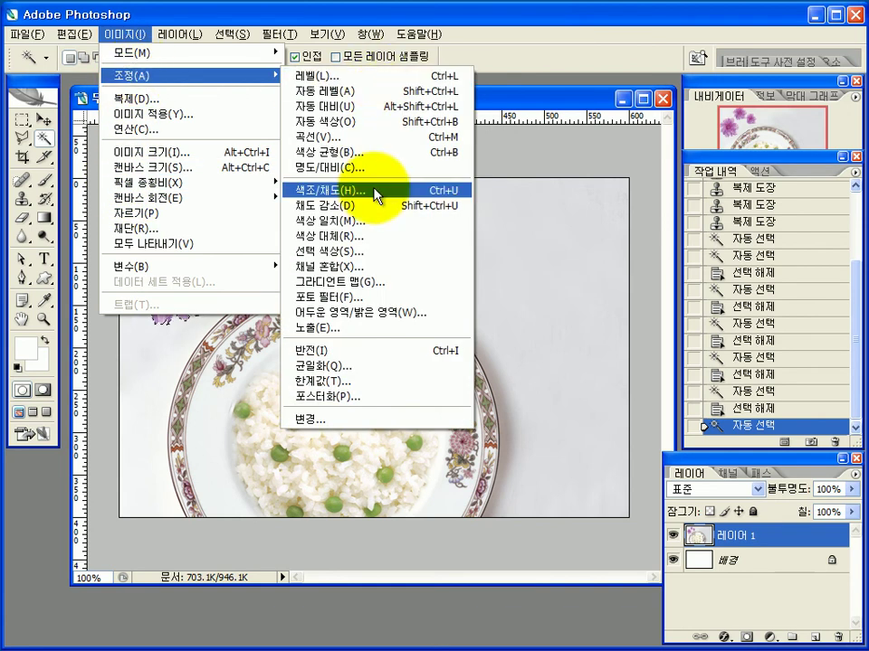
{"action": "left_click", "coordinate": [376, 193]}
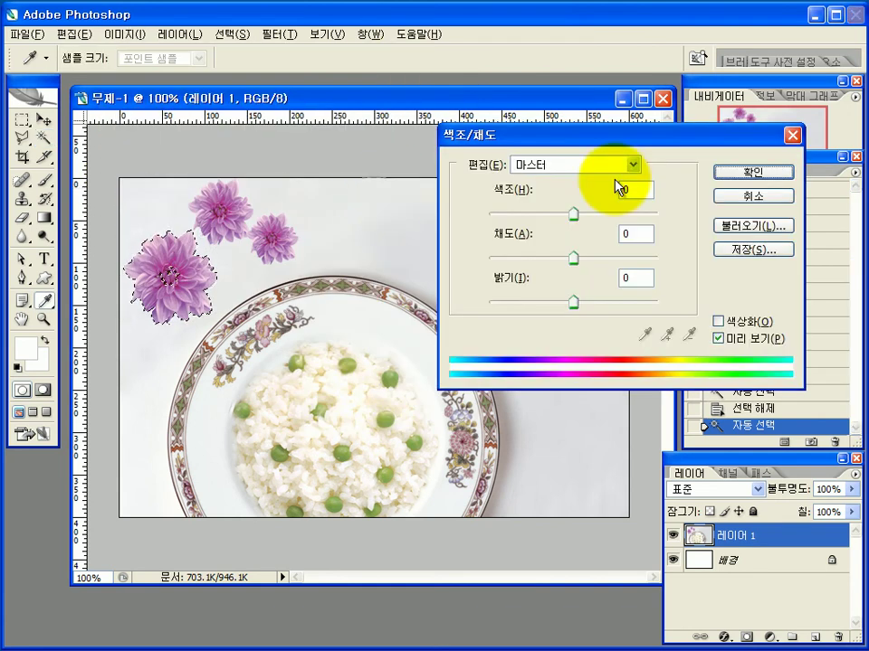
{"action": "left_click_drag", "start_coordinate": [685, 138], "coordinate": [693, 135]}
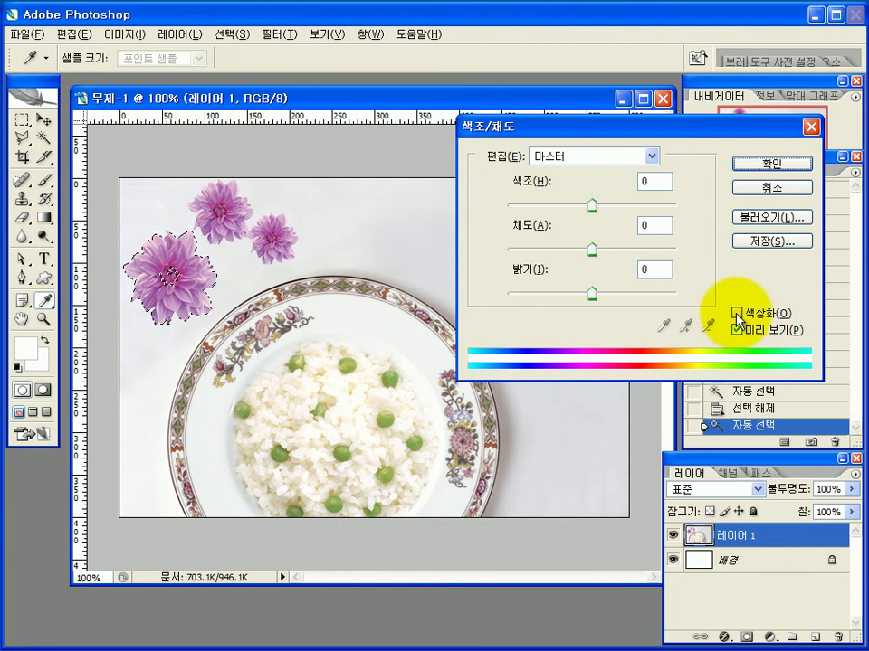
{"action": "left_click", "coordinate": [737, 313]}
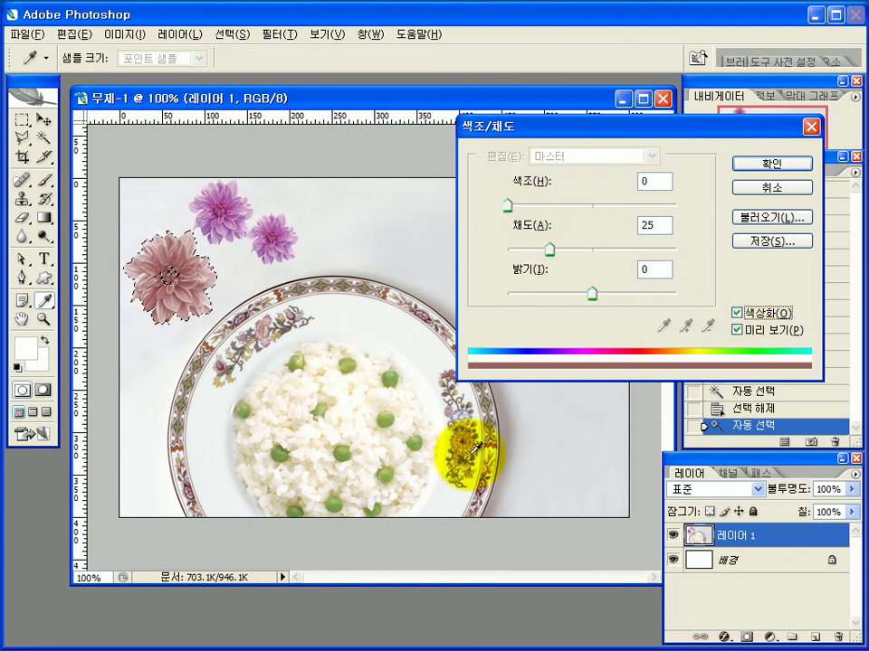
- Check the orange sample in Adobe Reader, return to Photoshop, and try hue 0, saturation 69 and lightness +10 on the large flower
{"action": "key", "text": "alt+Tab"}
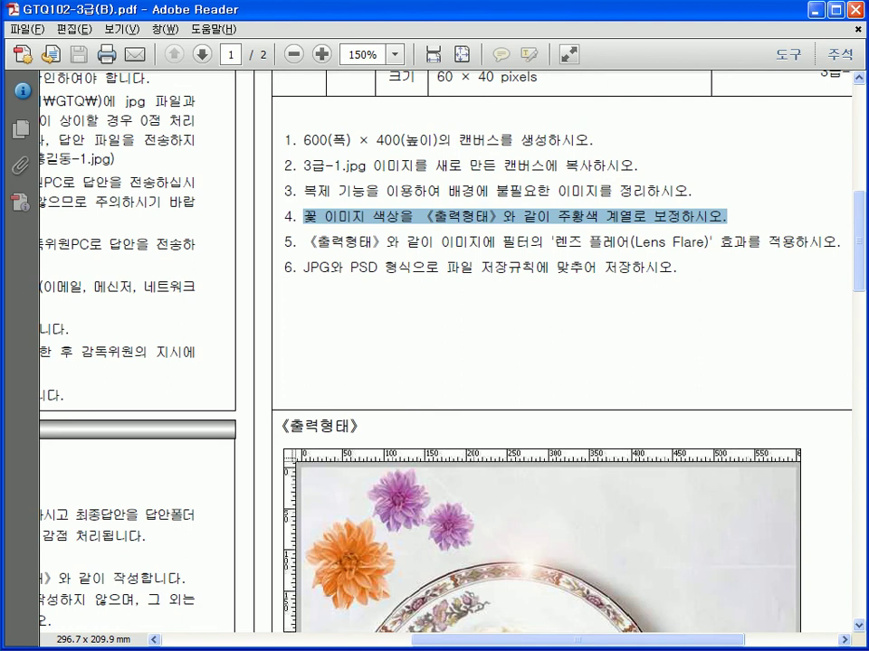
{"action": "key", "text": "alt+Tab"}
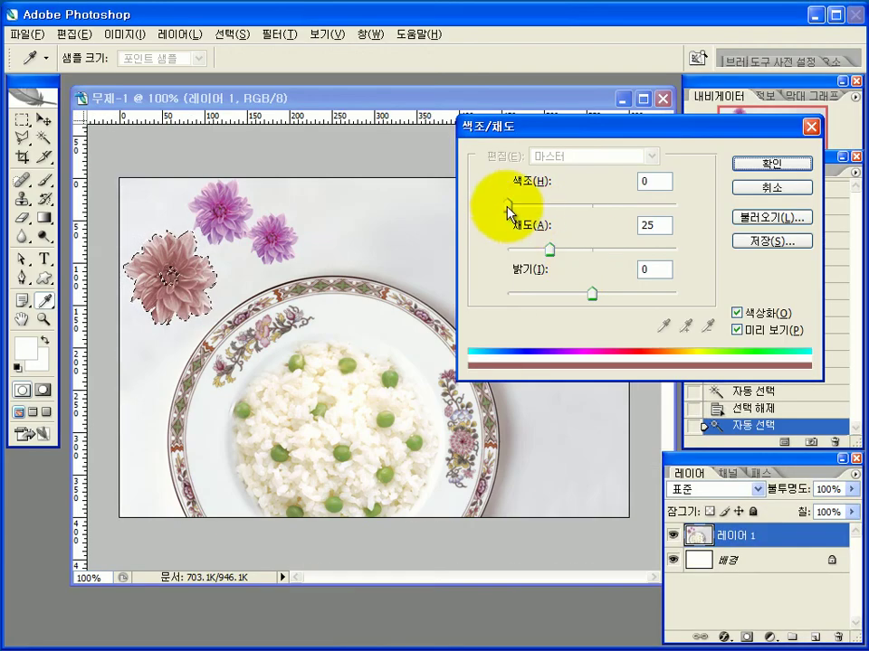
{"action": "left_click_drag", "start_coordinate": [507, 208], "coordinate": [680, 214]}
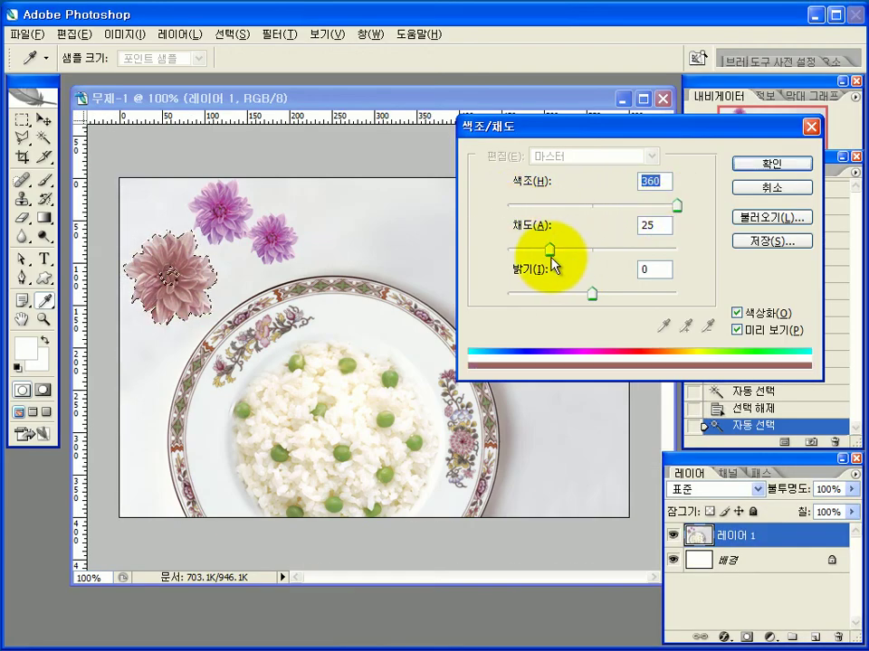
{"action": "left_click_drag", "start_coordinate": [551, 259], "coordinate": [665, 258]}
{"action": "mouse_move", "coordinate": [595, 297]}
{"action": "left_mouse_down"}
{"action": "mouse_move", "coordinate": [624, 300]}
{"action": "mouse_move", "coordinate": [601, 300]}
{"action": "left_mouse_up"}
{"action": "left_click_drag", "start_coordinate": [662, 249], "coordinate": [578, 252]}
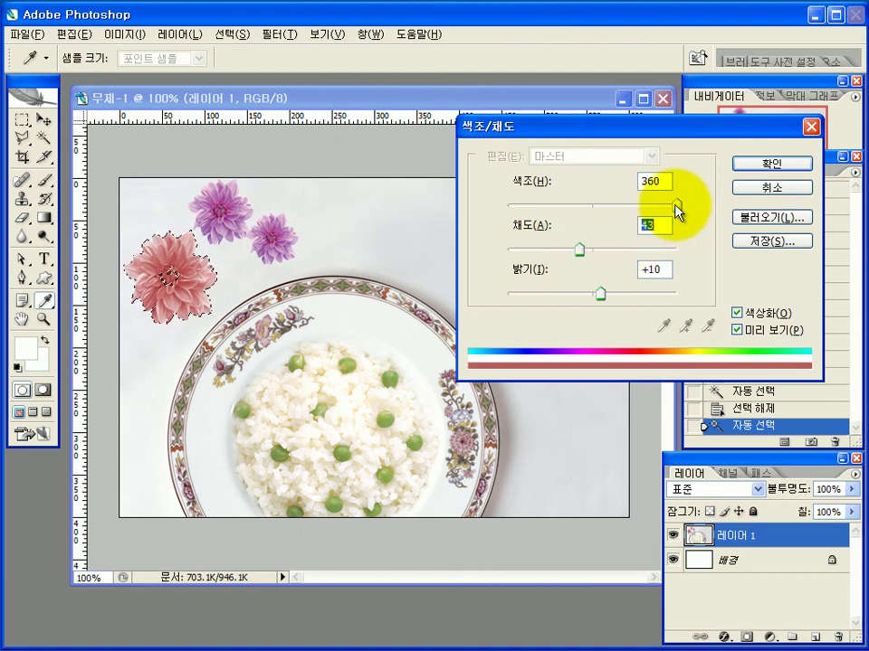
{"action": "left_click_drag", "start_coordinate": [676, 211], "coordinate": [513, 215]}
{"action": "left_click", "coordinate": [582, 257]}
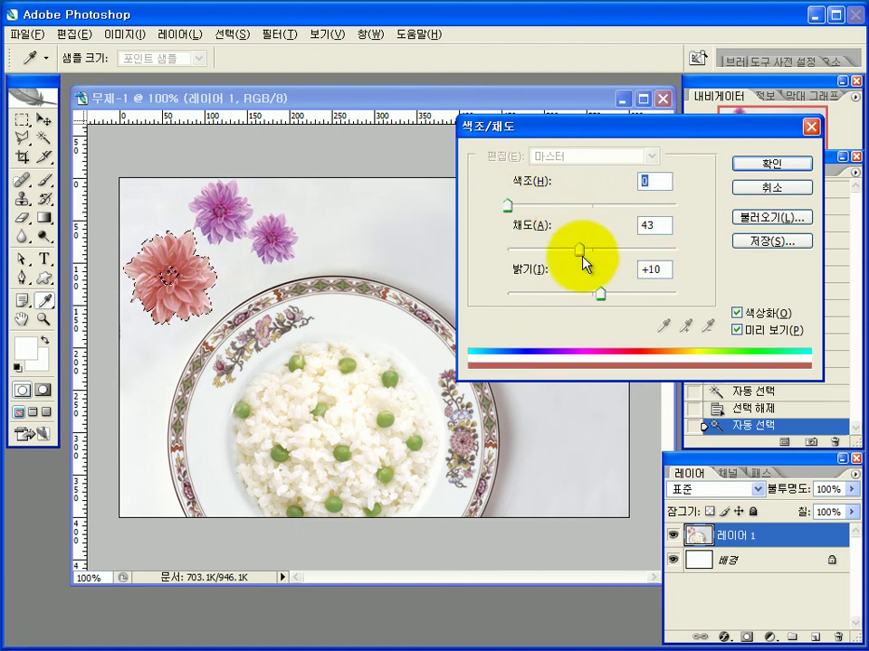
{"action": "left_click_drag", "start_coordinate": [589, 256], "coordinate": [644, 251]}
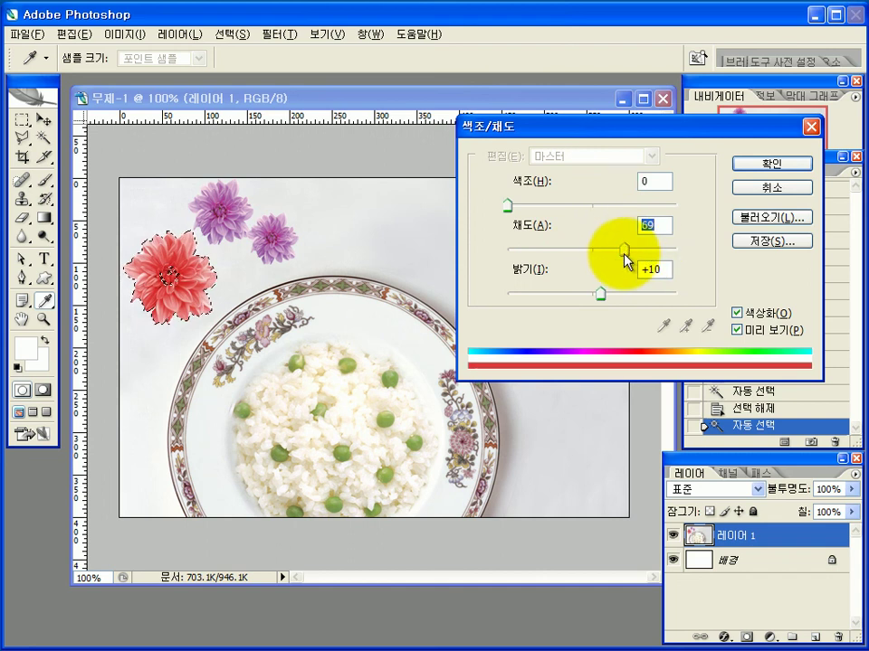
- Compare the large flower with the sample in Adobe Reader and, back in Photoshop, set its hue to 20 and saturation to 82
{"action": "key", "text": "alt+Tab"}
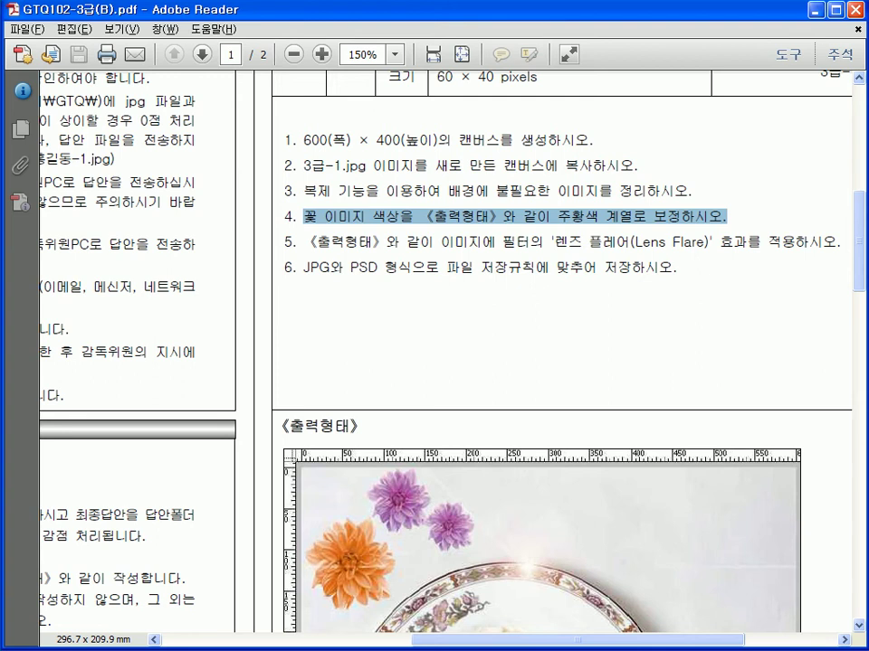
{"action": "key", "text": "alt+Tab"}
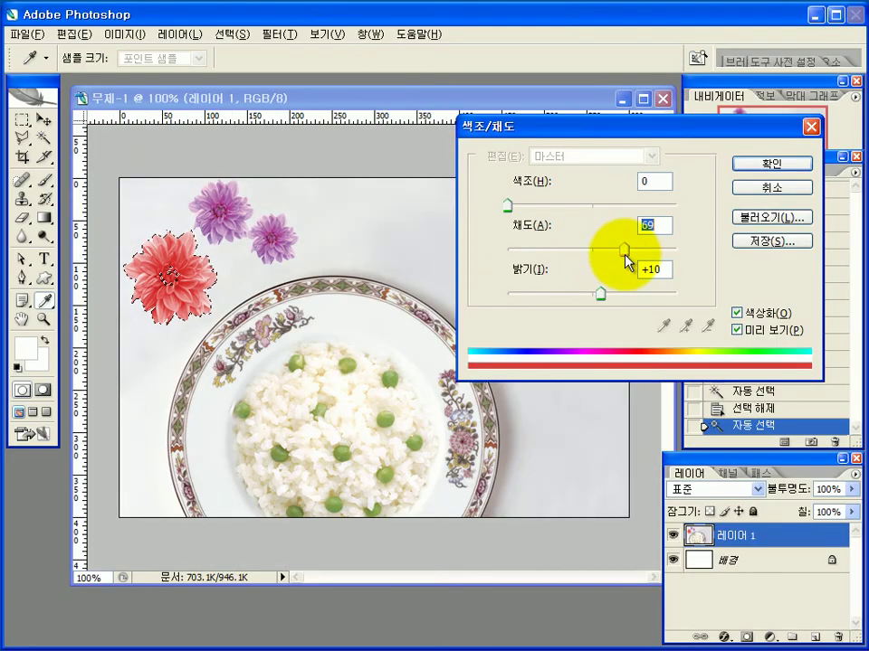
{"action": "left_click_drag", "start_coordinate": [624, 258], "coordinate": [646, 257]}
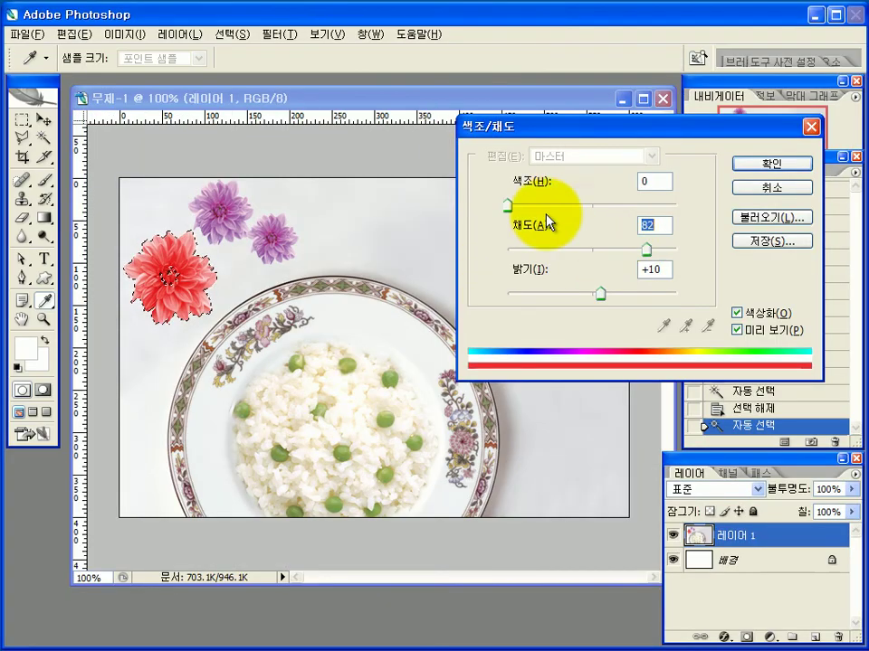
{"action": "mouse_move", "coordinate": [510, 206]}
{"action": "left_mouse_down"}
{"action": "mouse_move", "coordinate": [528, 209]}
{"action": "mouse_move", "coordinate": [516, 209]}
{"action": "left_mouse_up"}
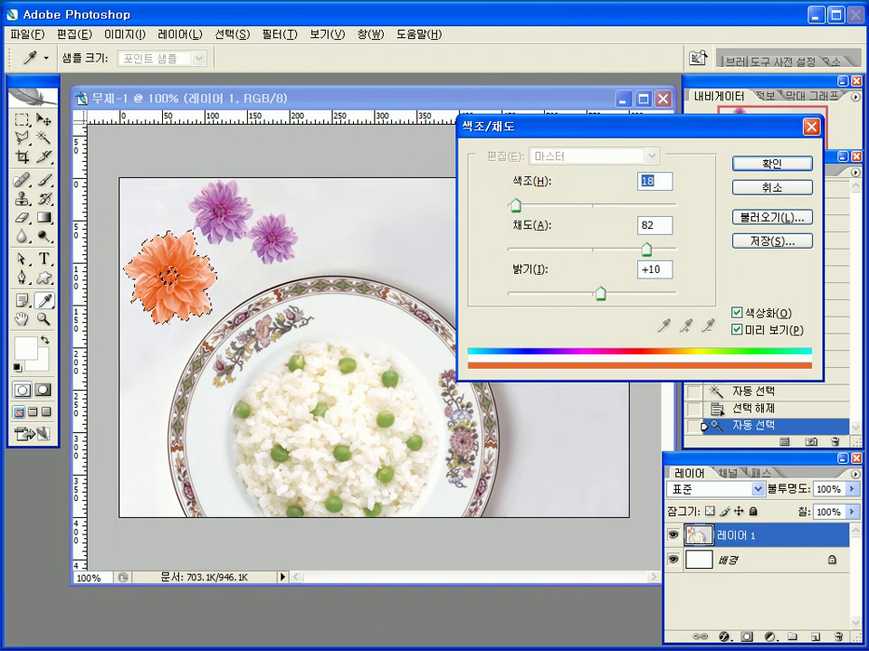
{"action": "key", "text": "alt+Tab"}
{"action": "key", "text": "alt+Tab"}
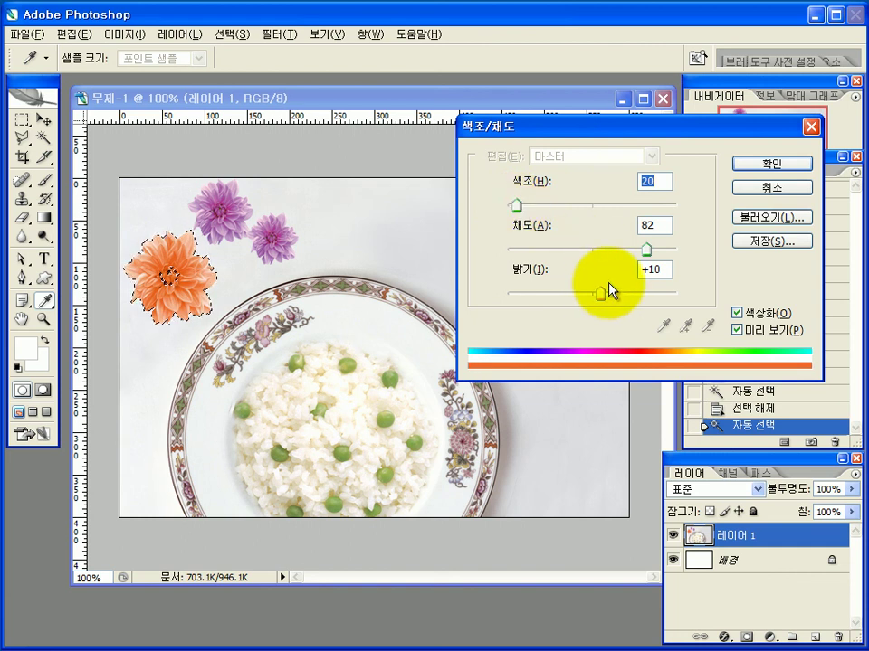
- Fine-tune the flower's lightness to +3 and saturation to 83, apply the adjustment, and deselect the flower
{"action": "left_click_drag", "start_coordinate": [599, 301], "coordinate": [596, 299]}
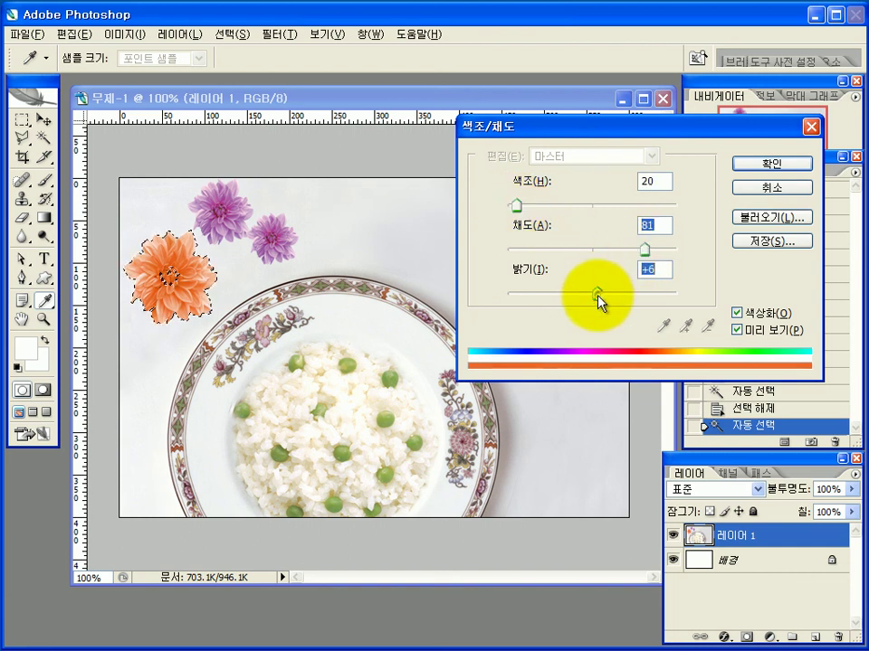
{"action": "left_click_drag", "start_coordinate": [646, 250], "coordinate": [649, 251]}
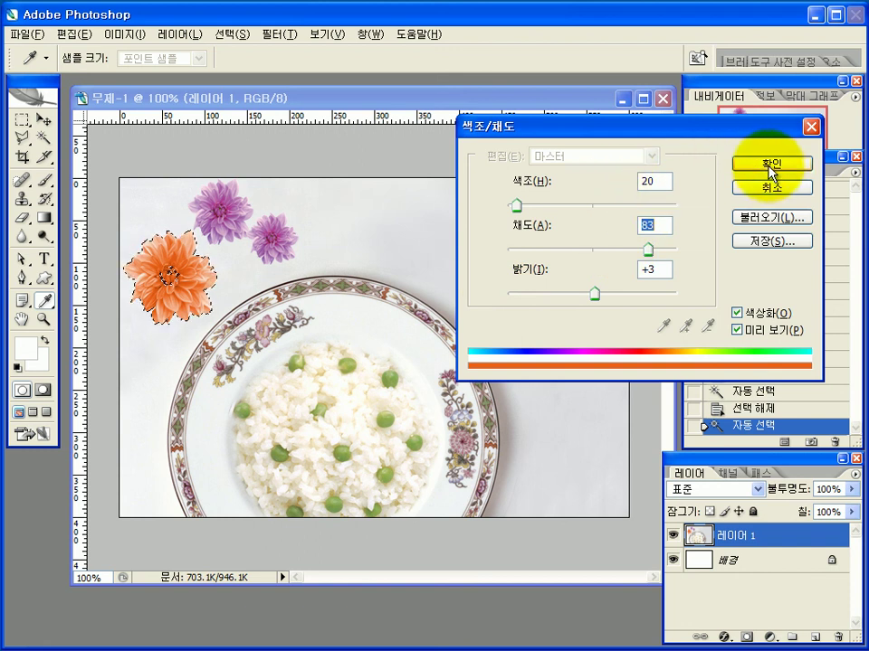
{"action": "left_click", "coordinate": [768, 168]}
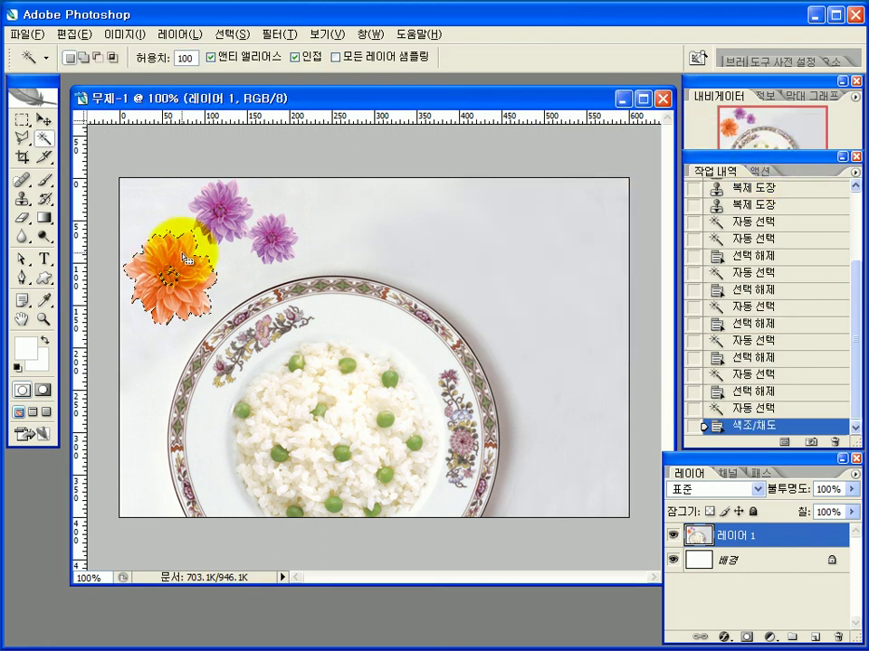
{"action": "key", "text": "ctrl+d"}
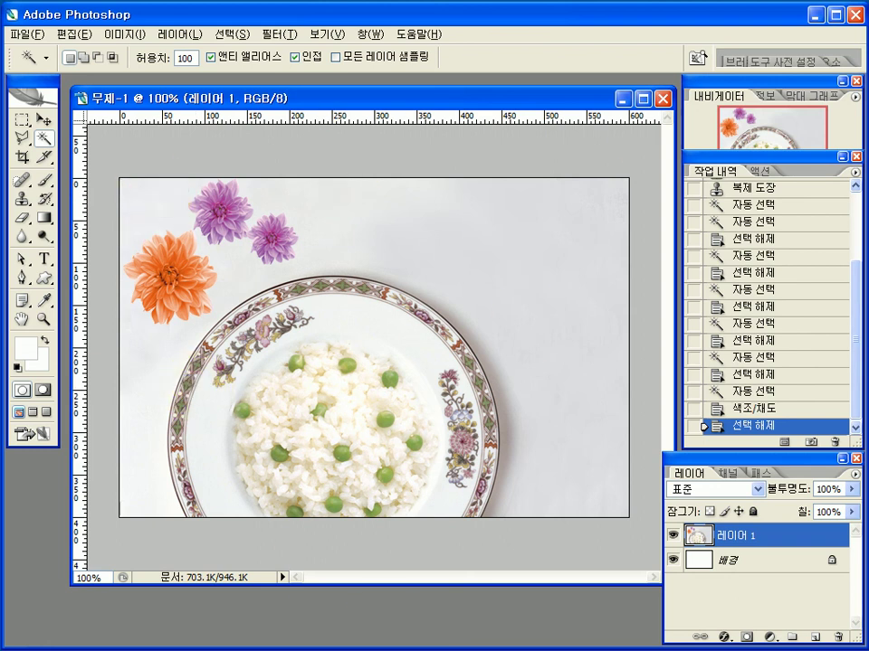
- Switch to Adobe Reader to read condition 5 on the Lens Flare effect, highlight the effect's name, and return to Photoshop
{"action": "key", "text": "alt+Tab"}
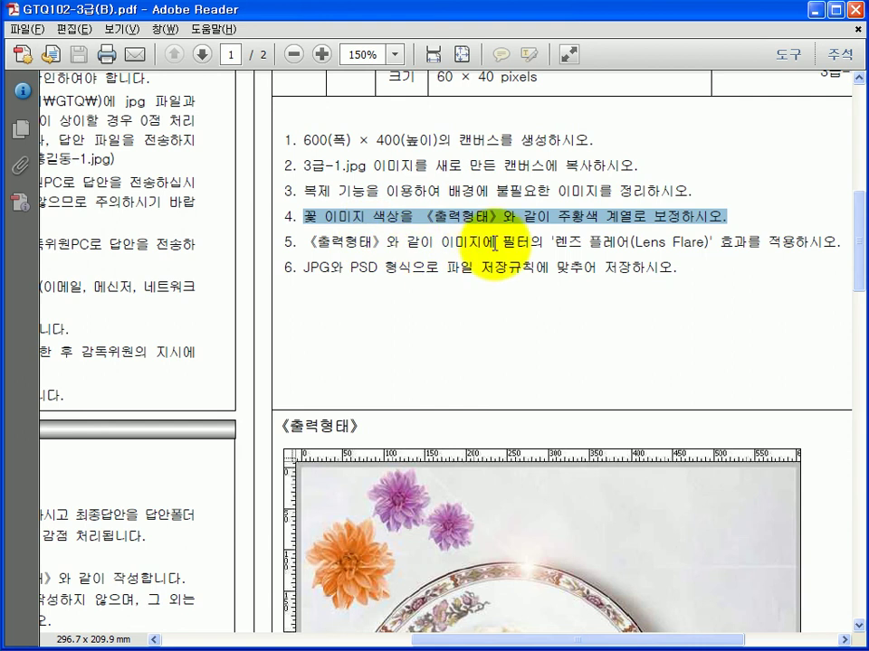
{"action": "left_click_drag", "start_coordinate": [550, 242], "coordinate": [760, 242]}
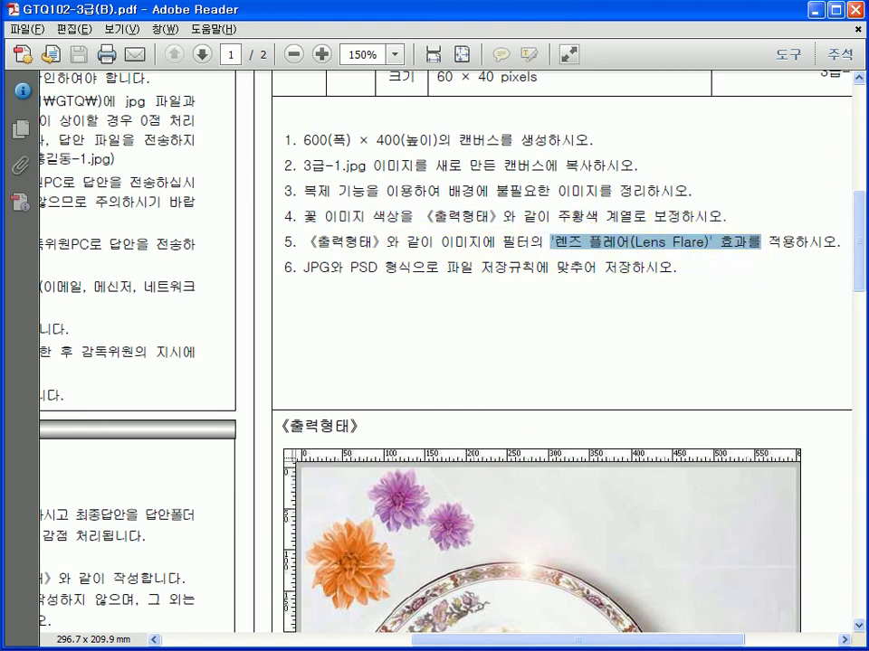
{"action": "key", "text": "alt+Tab"}
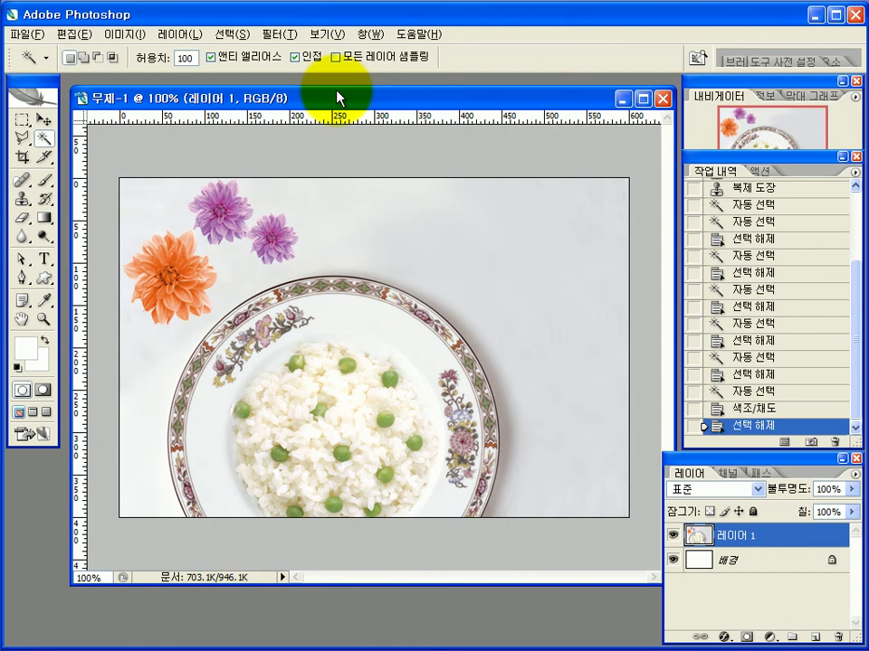
- Check the flare position in Adobe Reader and try a 100% Lens Flare with the 50-300mm zoom lens just above the plate's upper rim
{"action": "left_click_drag", "start_coordinate": [335, 93], "coordinate": [331, 90]}
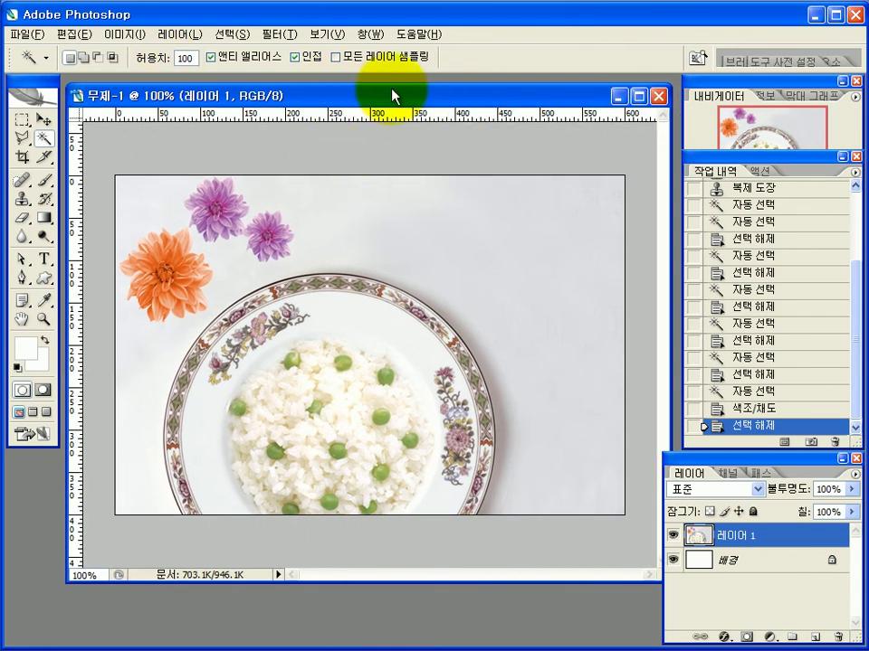
{"action": "left_click", "coordinate": [279, 34]}
{"action": "mouse_move", "coordinate": [311, 308]}
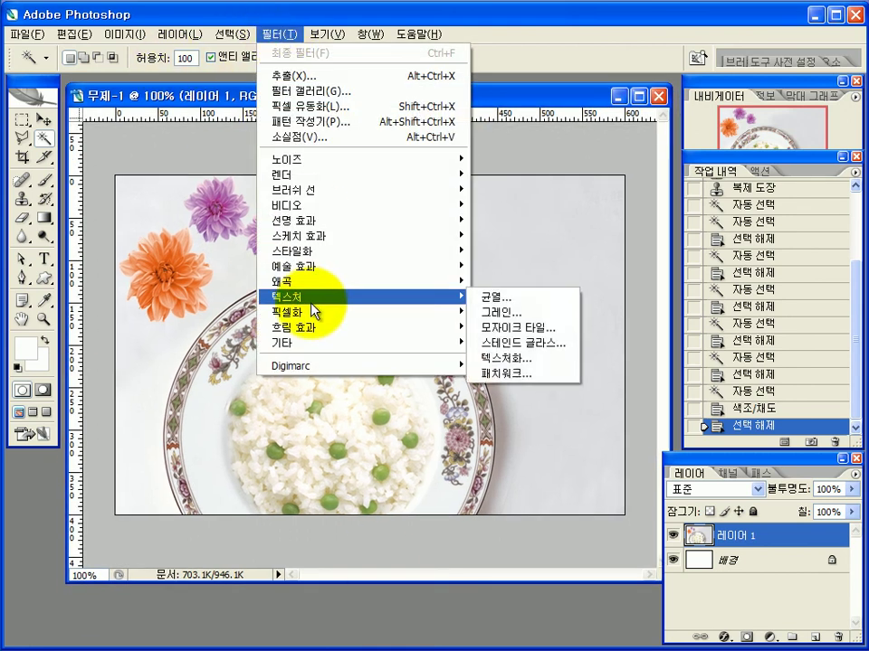
{"action": "mouse_move", "coordinate": [309, 187]}
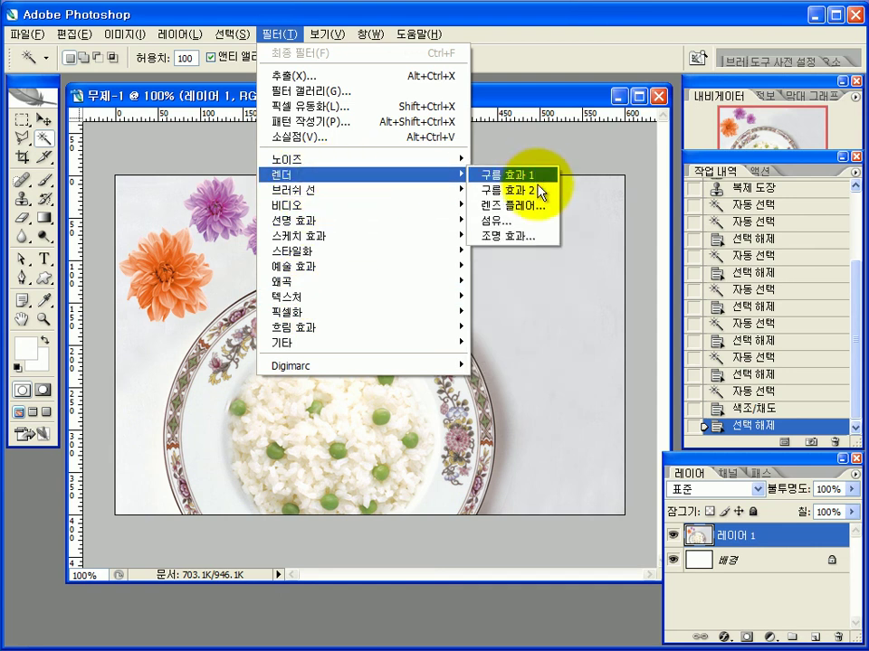
{"action": "left_click", "coordinate": [541, 210]}
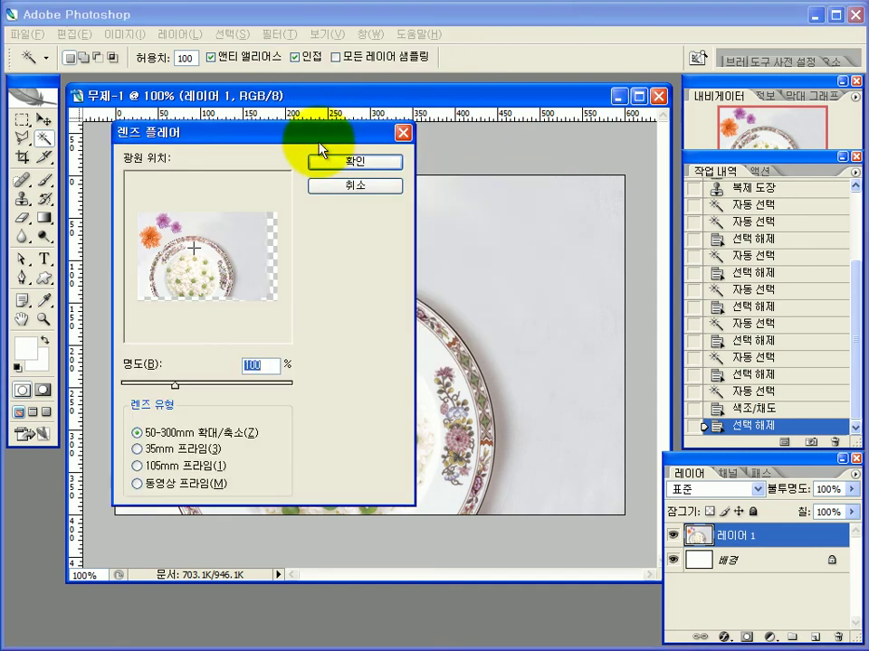
{"action": "left_click_drag", "start_coordinate": [321, 148], "coordinate": [511, 170]}
{"action": "key", "text": "alt+Tab"}
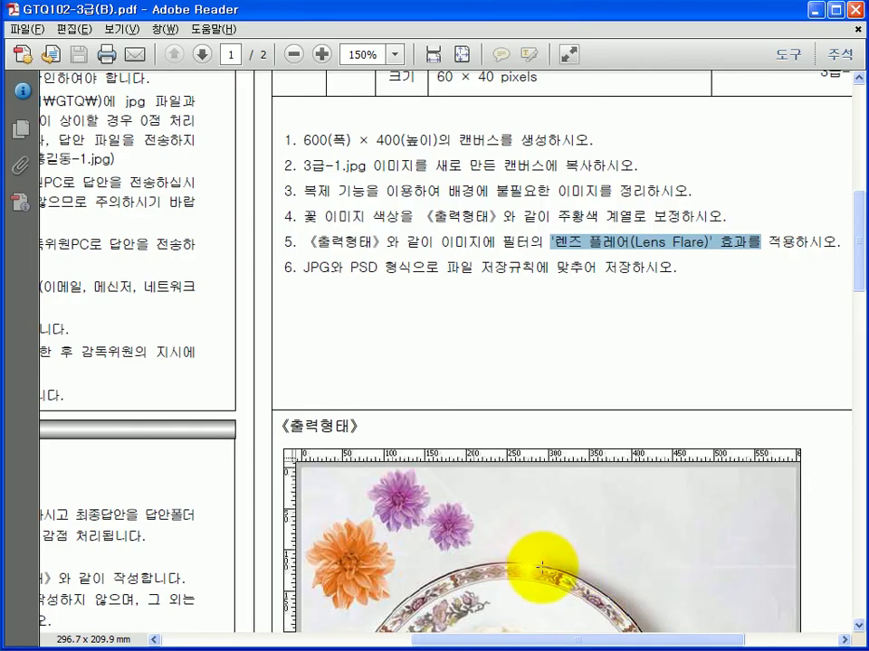
{"action": "left_click_drag", "start_coordinate": [861, 281], "coordinate": [860, 302]}
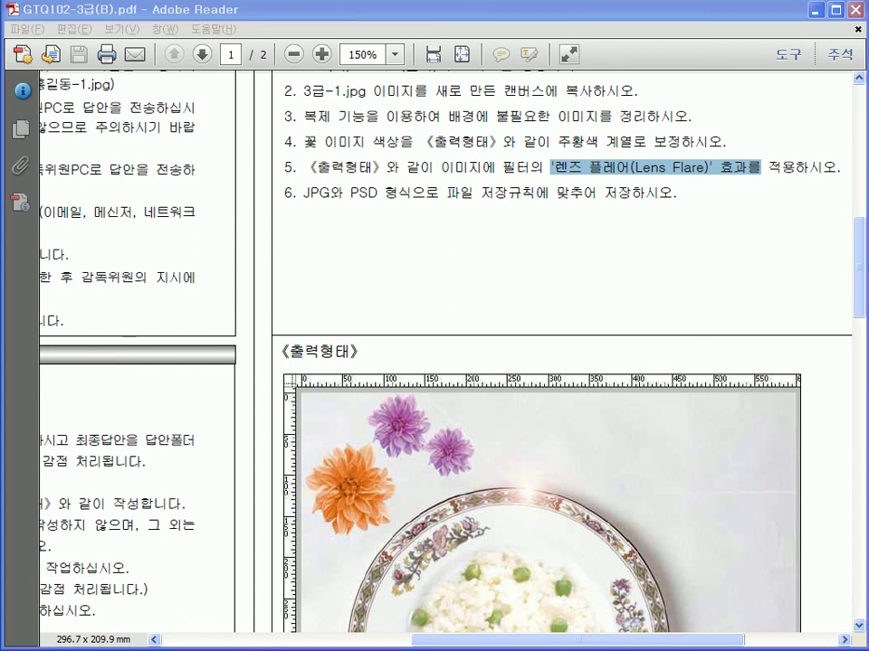
{"action": "key", "text": "alt+Tab"}
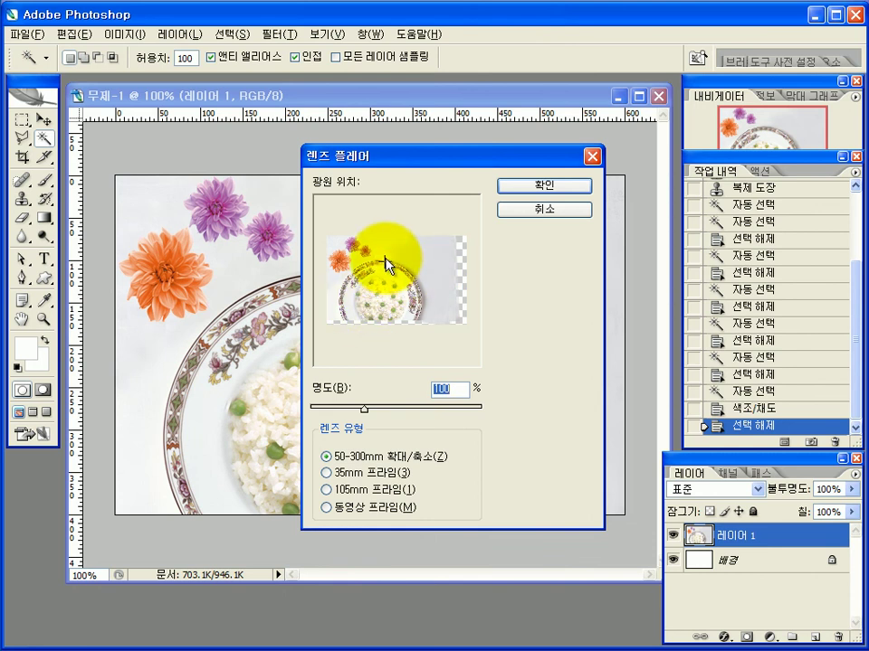
{"action": "left_click", "coordinate": [546, 187]}
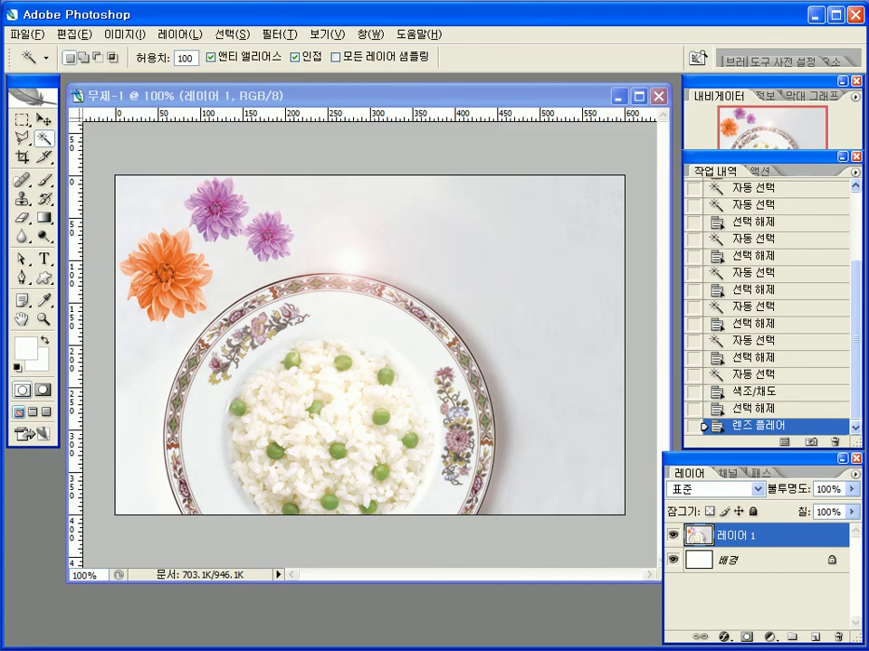
- Compare the flare with the sample output in Adobe Reader, return to Photoshop, and revert the photo to the state before the Lens Flare
{"action": "key", "text": "alt+Tab"}
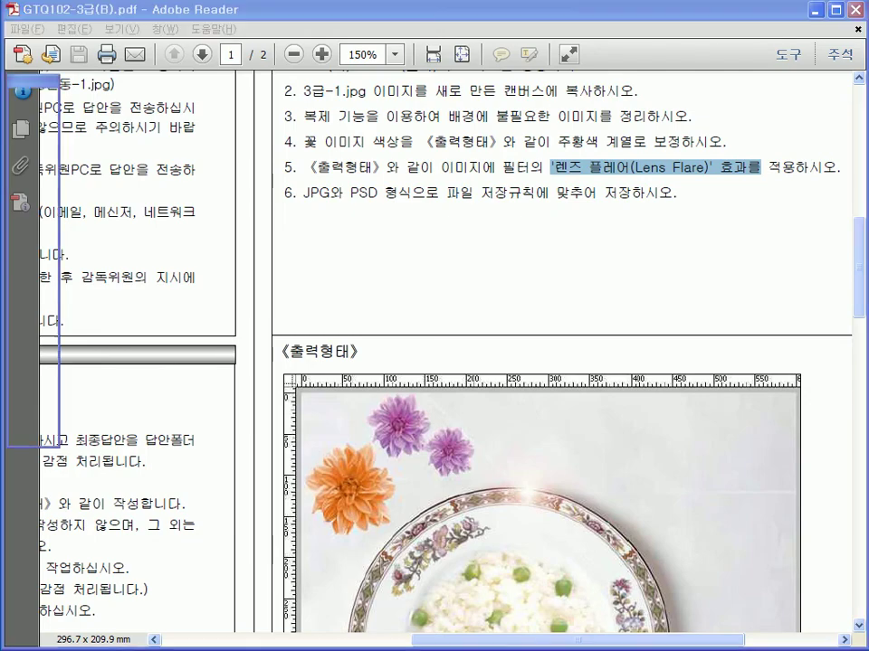
{"action": "key", "text": "alt+Tab"}
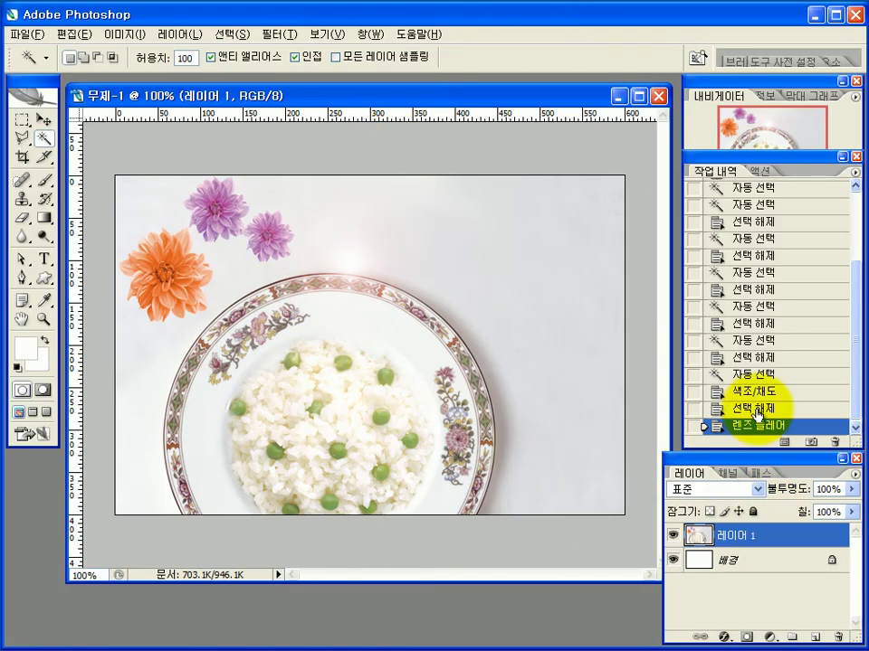
{"action": "left_click", "coordinate": [758, 409]}
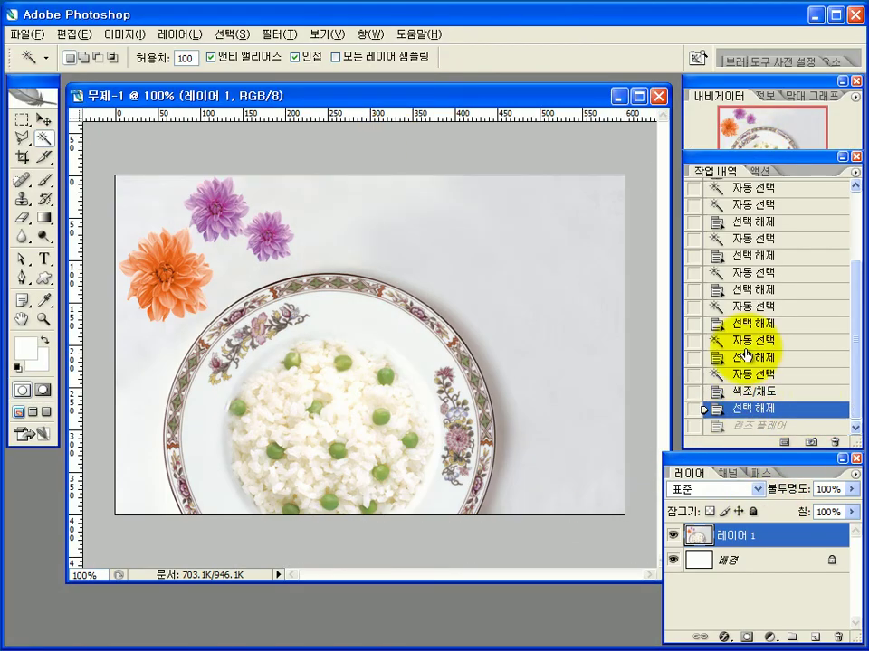
- Apply a 107% Lens Flare with the 50-300mm zoom lens on the plate's upper rim and compare it with the sample in Adobe Reader
{"action": "left_click", "coordinate": [282, 34]}
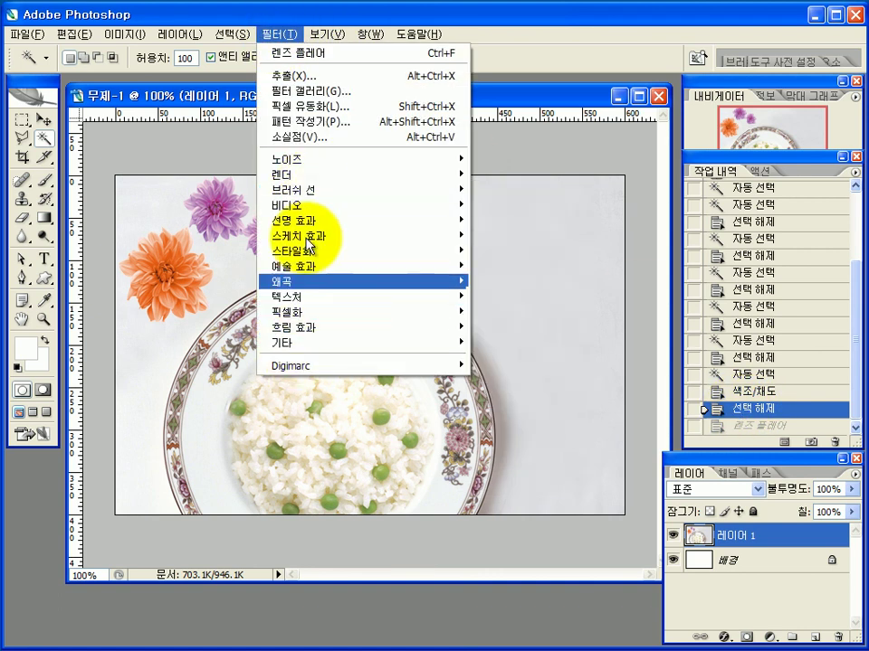
{"action": "mouse_move", "coordinate": [340, 180]}
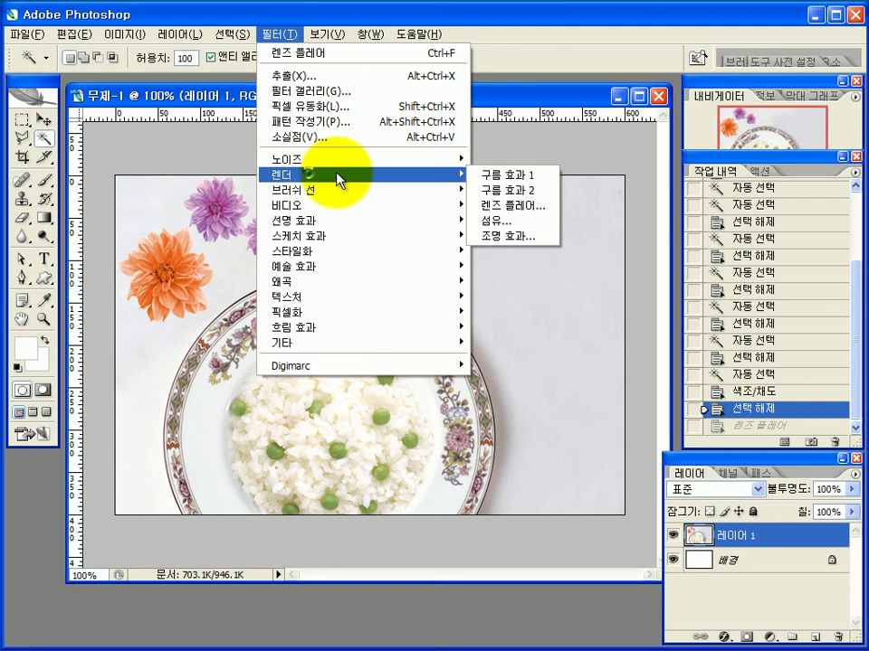
{"action": "left_click", "coordinate": [528, 215]}
{"action": "left_click_drag", "start_coordinate": [289, 133], "coordinate": [584, 183]}
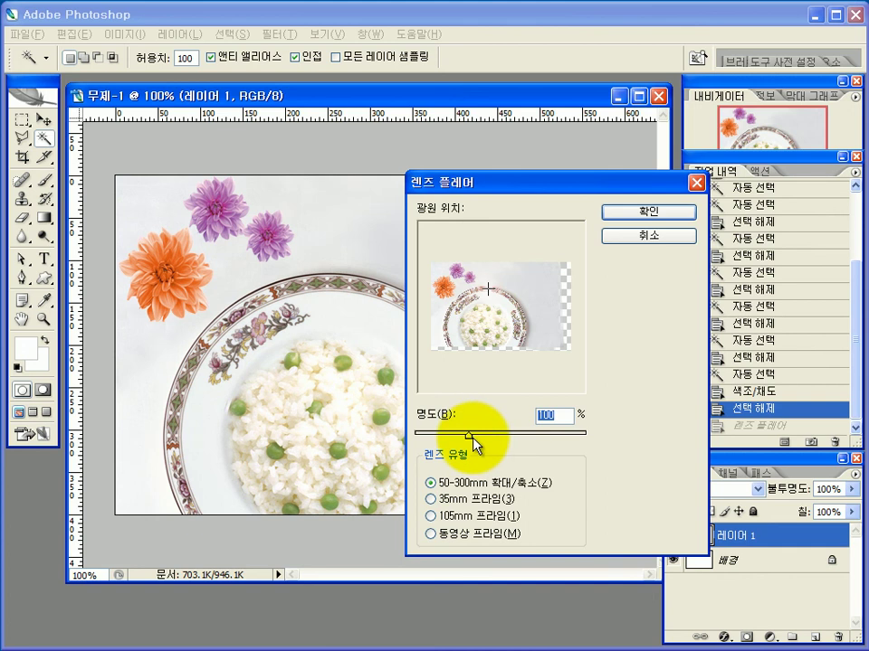
{"action": "left_click_drag", "start_coordinate": [471, 433], "coordinate": [473, 437]}
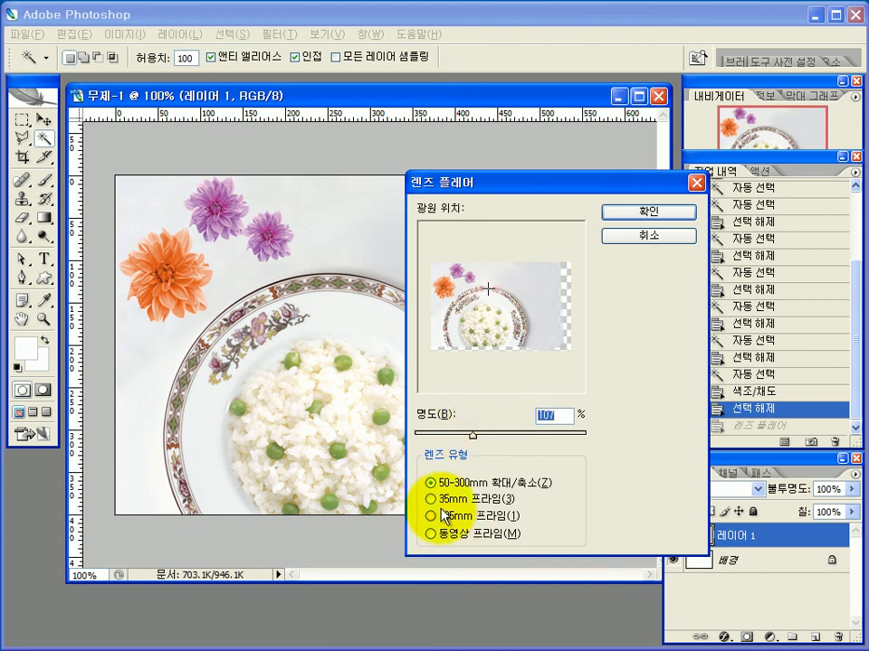
{"action": "left_click", "coordinate": [666, 217]}
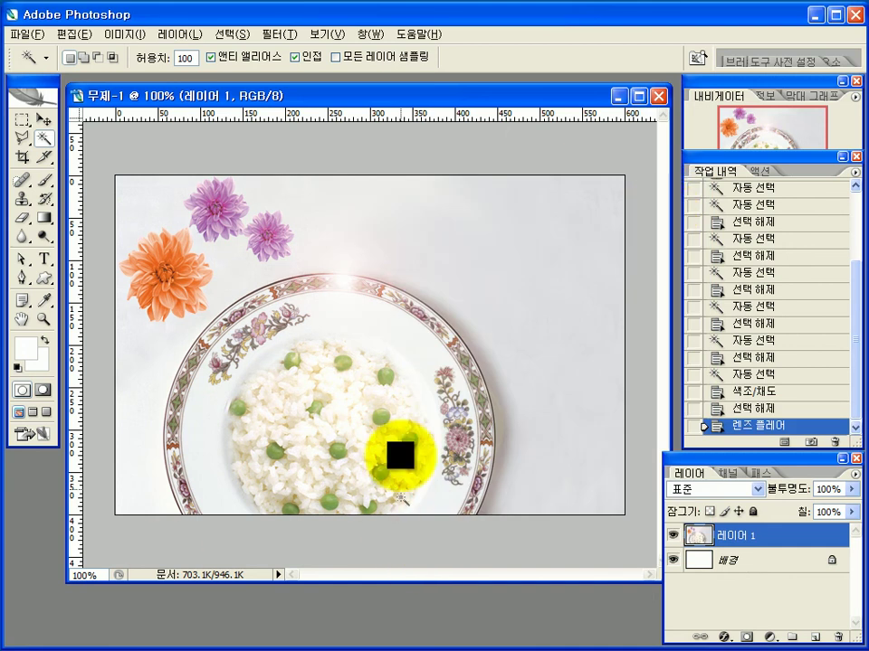
{"action": "key", "text": "alt+Tab"}
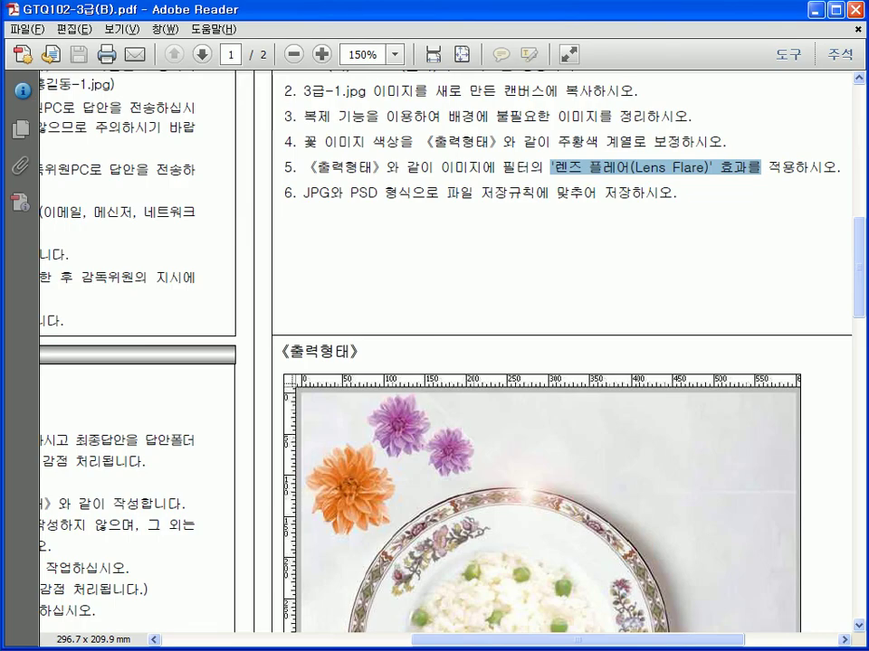
{"action": "key", "text": "alt+Tab"}
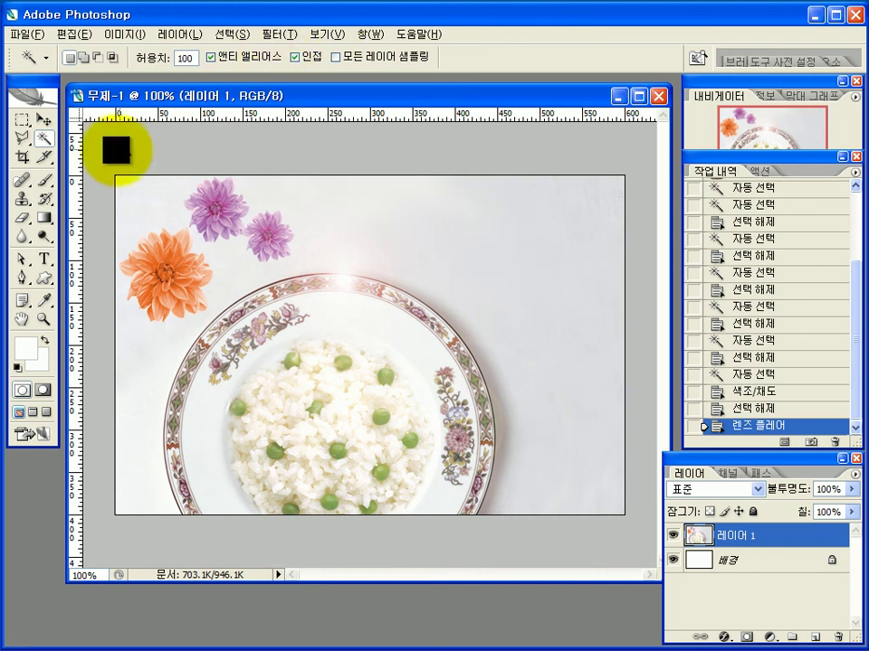
- Start saving the finished photo in JPEG format and set the destination to the GTQ folder
{"action": "left_click", "coordinate": [28, 35]}
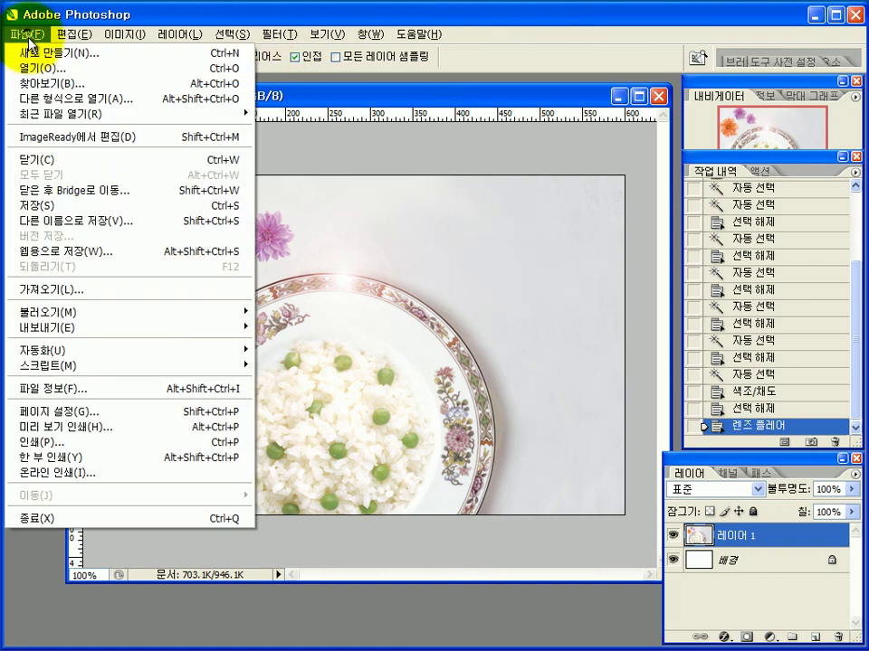
{"action": "left_click", "coordinate": [78, 201]}
{"action": "left_click", "coordinate": [546, 439]}
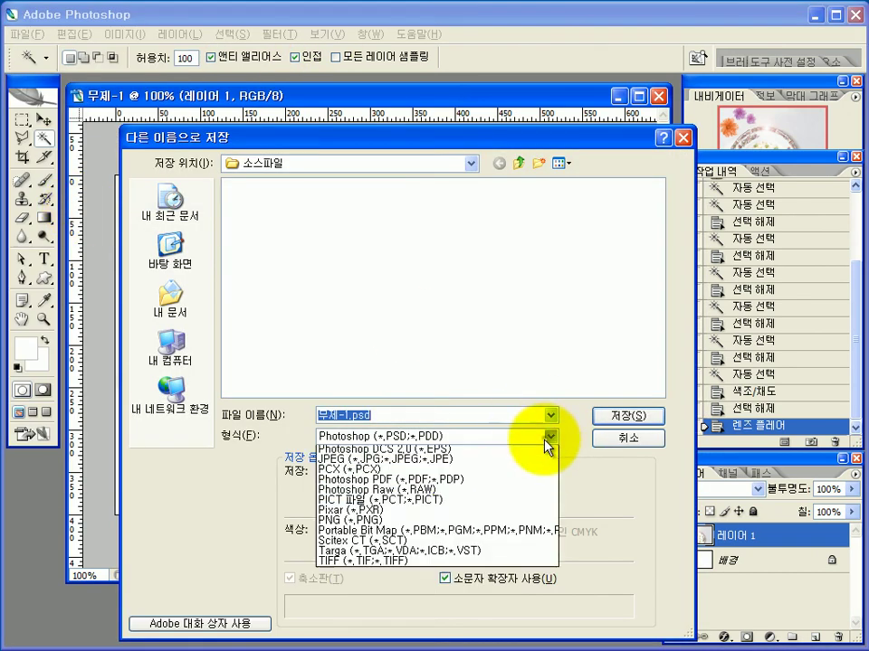
{"action": "left_click", "coordinate": [451, 469]}
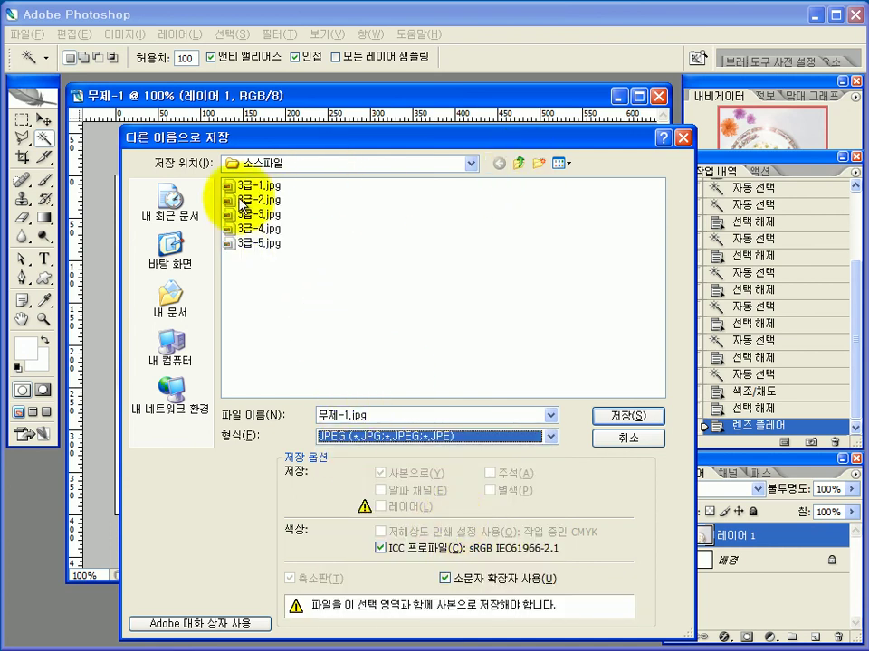
{"action": "left_click", "coordinate": [519, 163]}
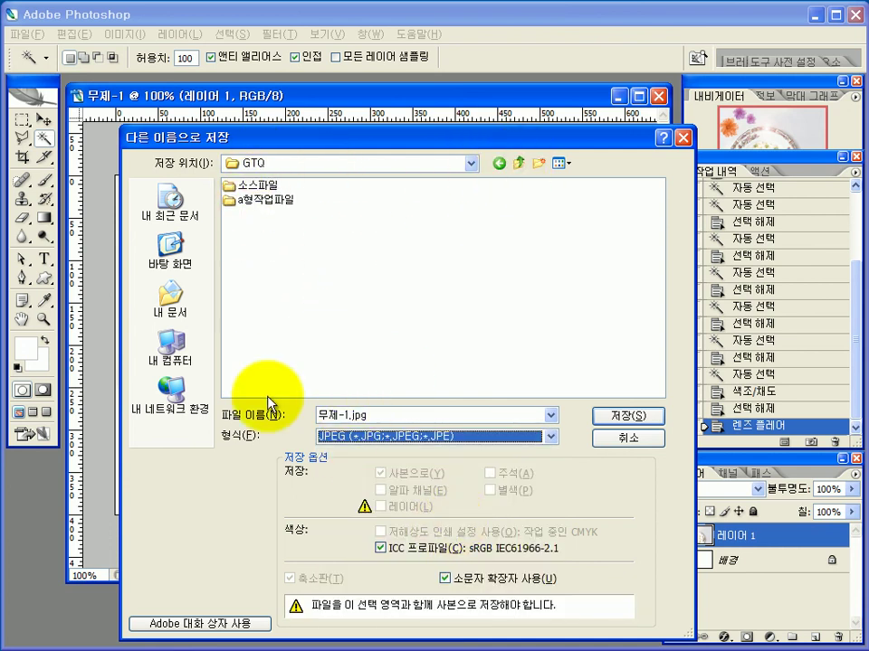
{"action": "double_click", "coordinate": [360, 414]}
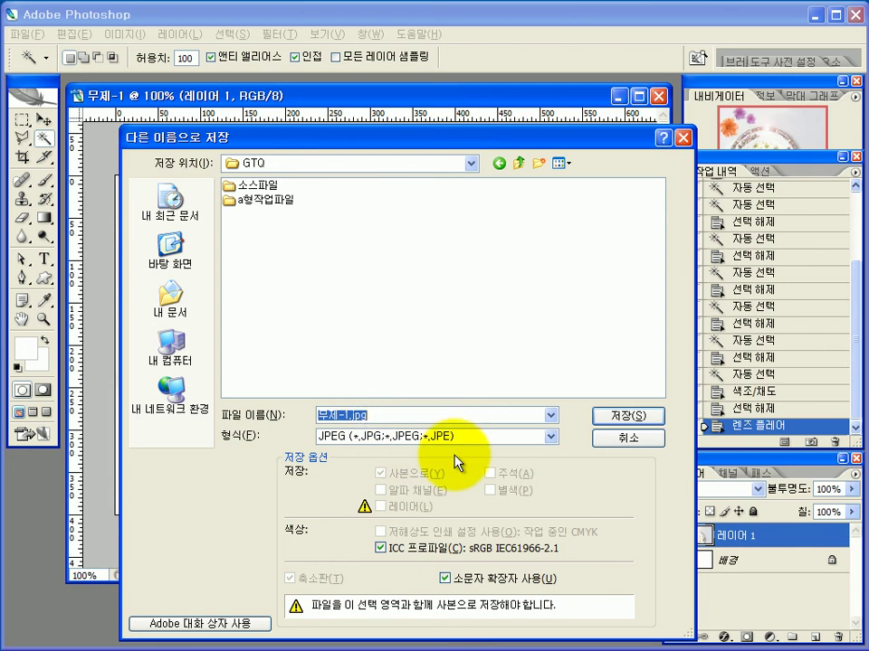
- Take over the file name of the existing exam PSD in the GTQ folder and set the format back to JPEG
{"action": "left_click", "coordinate": [550, 437]}
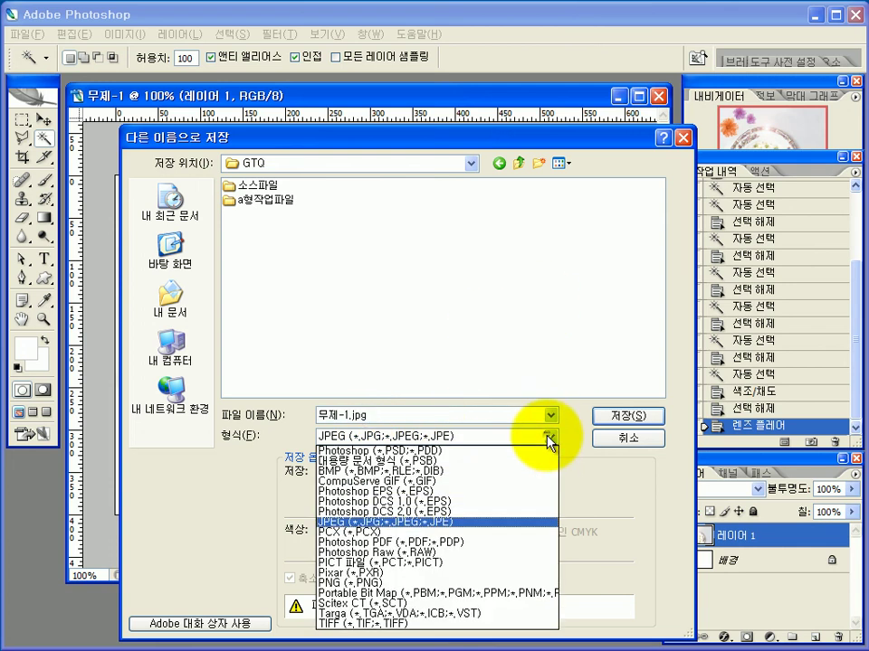
{"action": "left_click", "coordinate": [451, 452]}
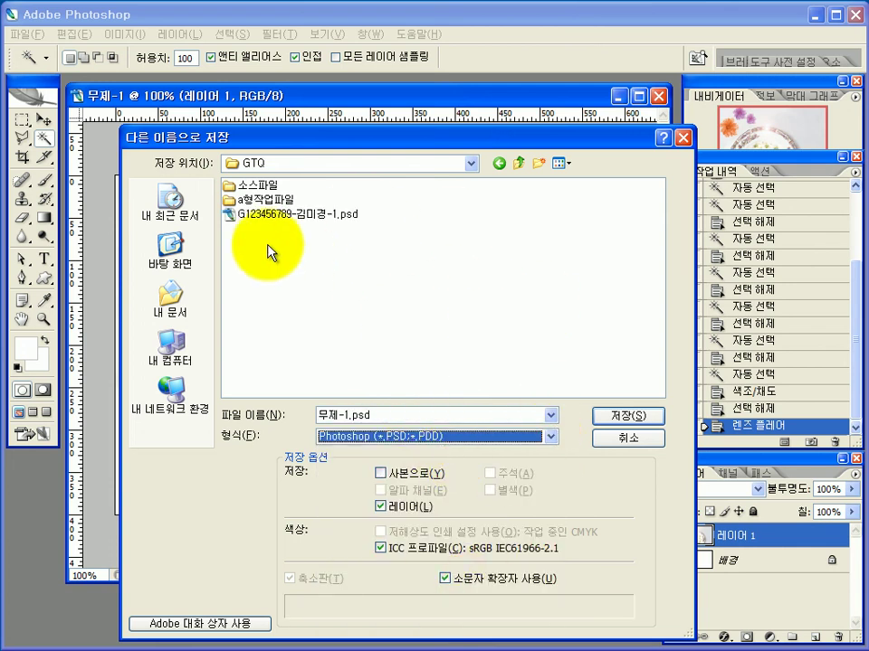
{"action": "left_click", "coordinate": [308, 224]}
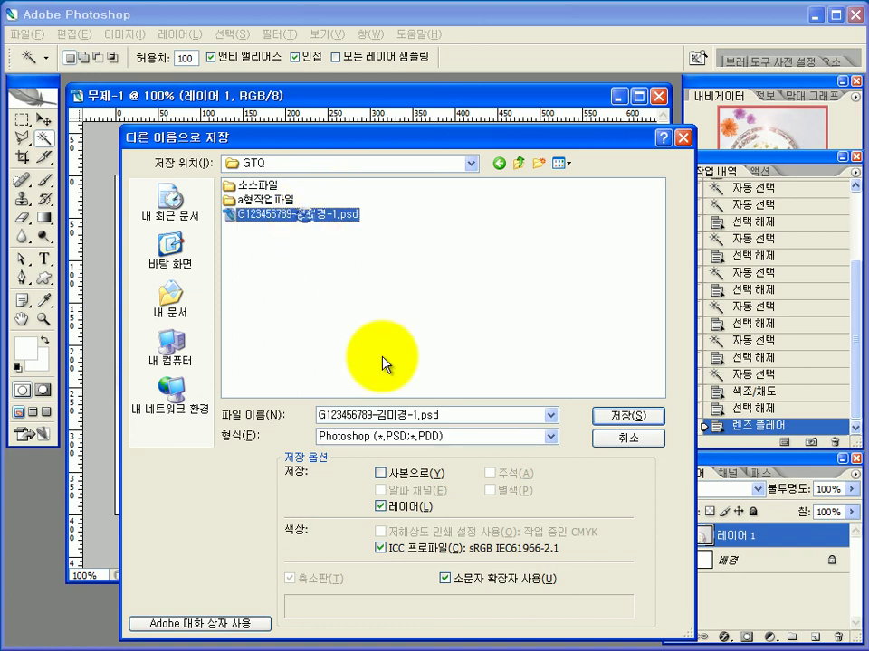
{"action": "left_click", "coordinate": [548, 438]}
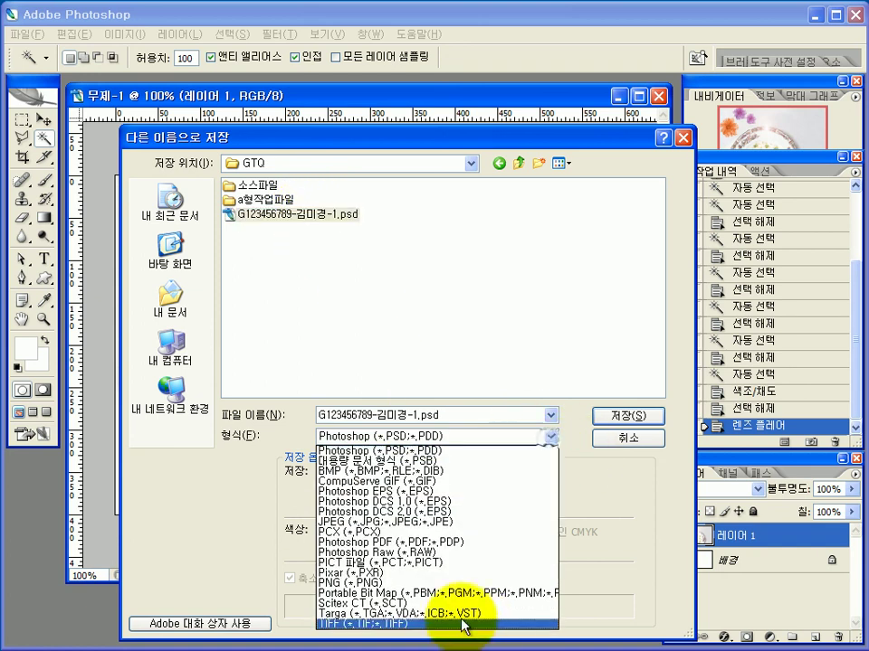
{"action": "left_click", "coordinate": [549, 520]}
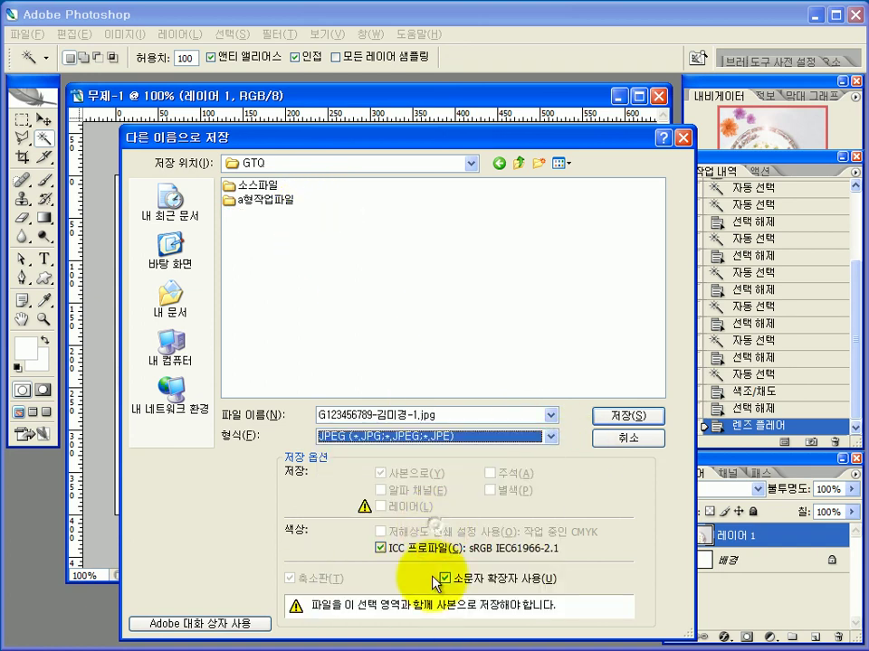
{"action": "double_click", "coordinate": [378, 414]}
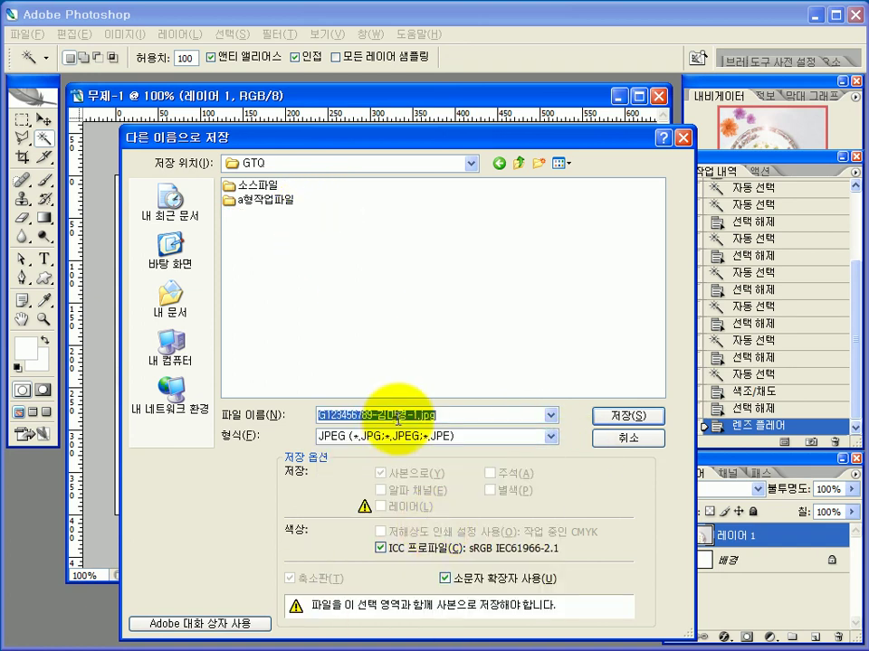
- Save the JPEG copy with the image quality set to High (고)
{"action": "left_click", "coordinate": [621, 418]}
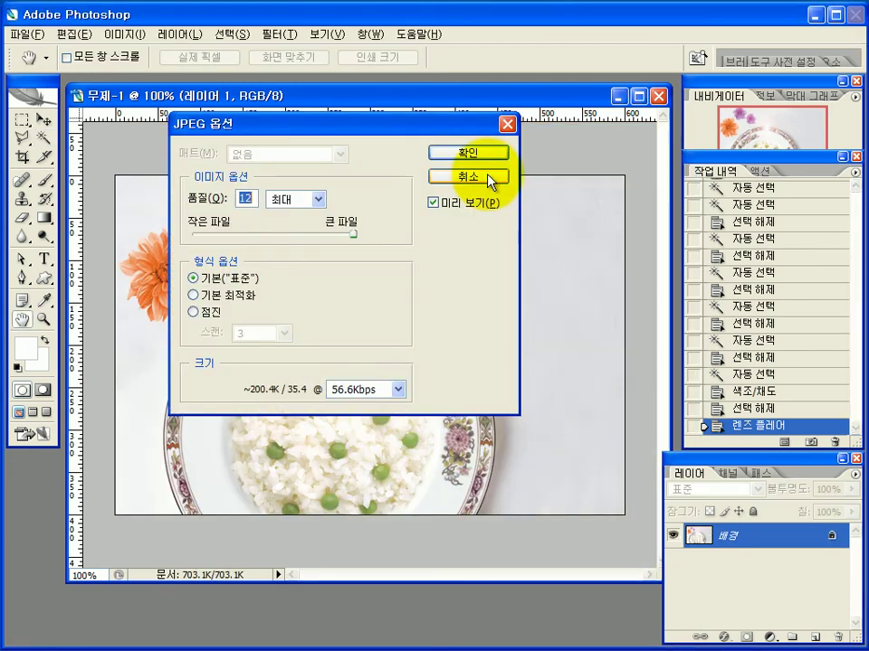
{"action": "left_click", "coordinate": [318, 199]}
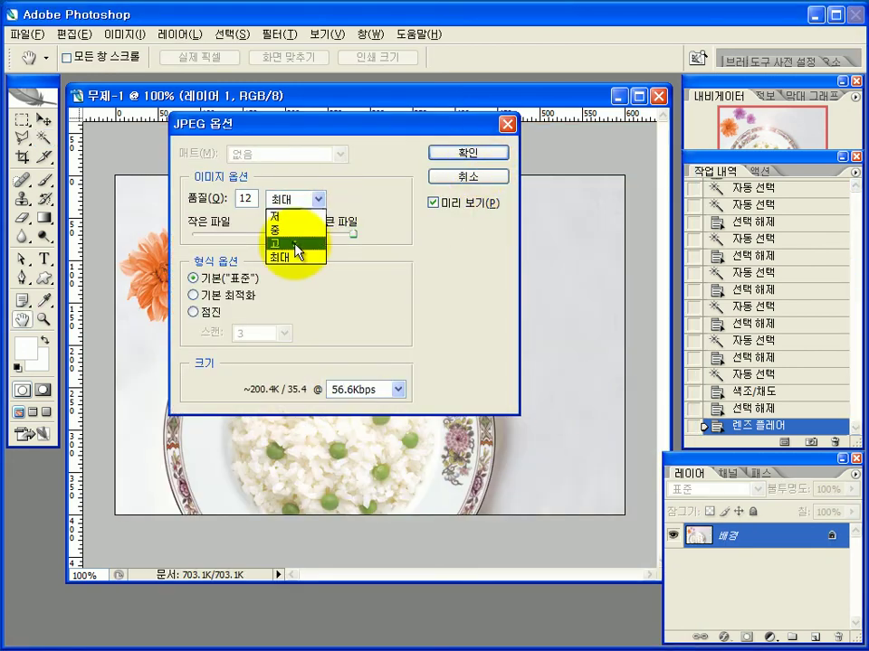
{"action": "left_click", "coordinate": [288, 239]}
{"action": "left_click", "coordinate": [481, 155]}
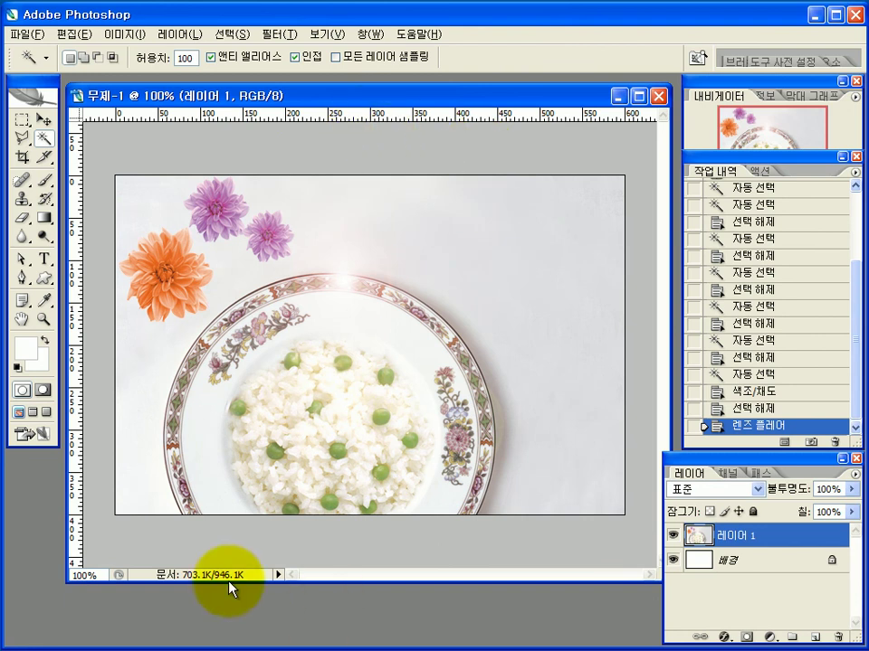
- Resize the image to 60 × 40 pixels with proportions constrained
{"action": "right_click", "coordinate": [394, 98]}
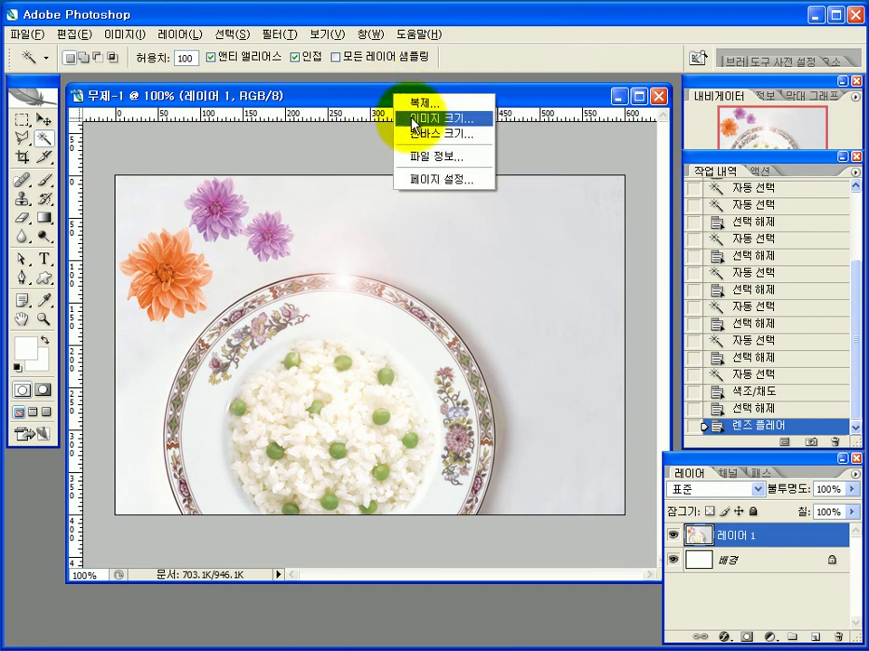
{"action": "left_click", "coordinate": [397, 115]}
{"action": "type", "text": "60"}
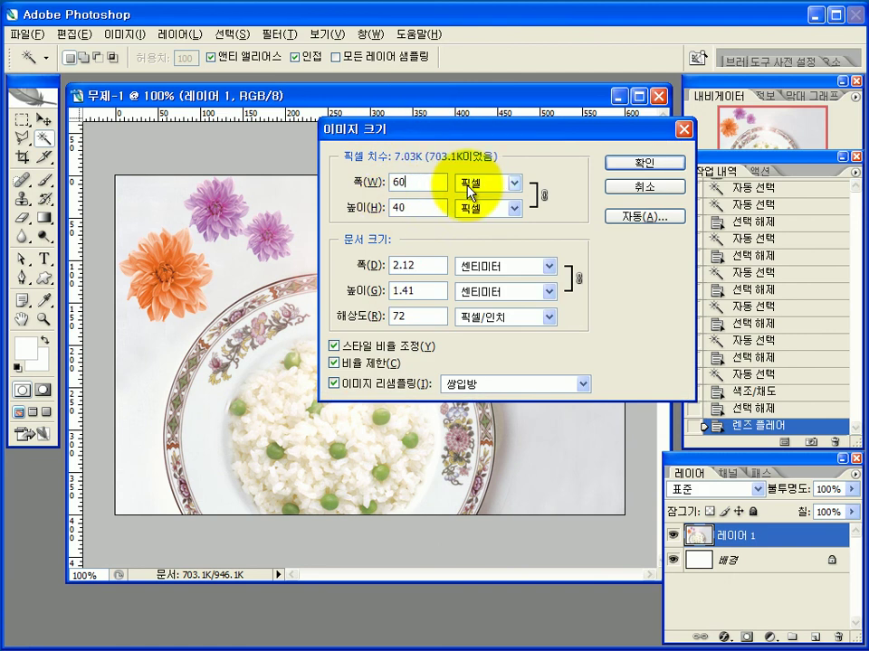
{"action": "left_click", "coordinate": [644, 164]}
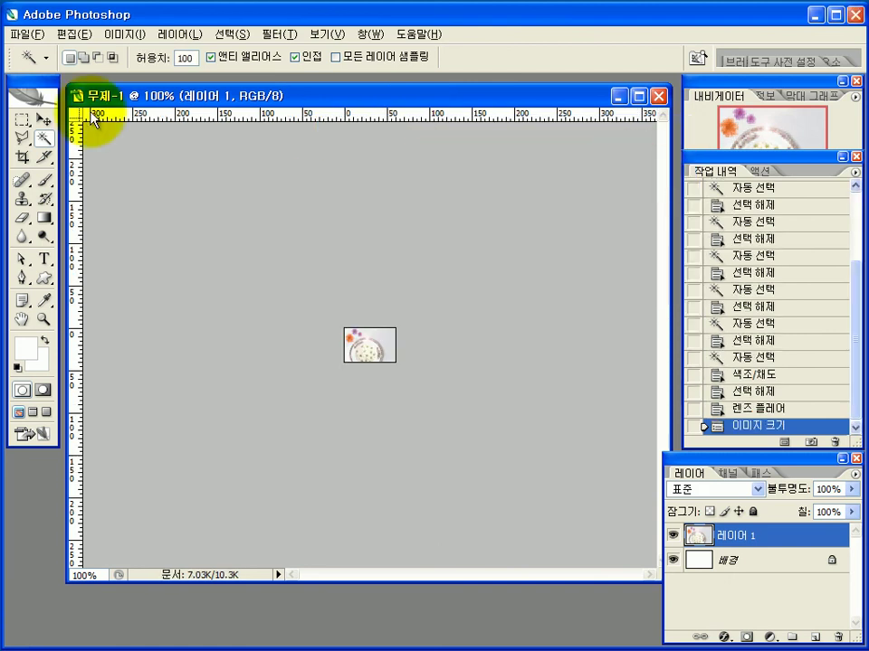
- Save the reduced image in Photoshop format with layers, overwriting the existing exam PSD in the GTQ folder
{"action": "left_click", "coordinate": [27, 34]}
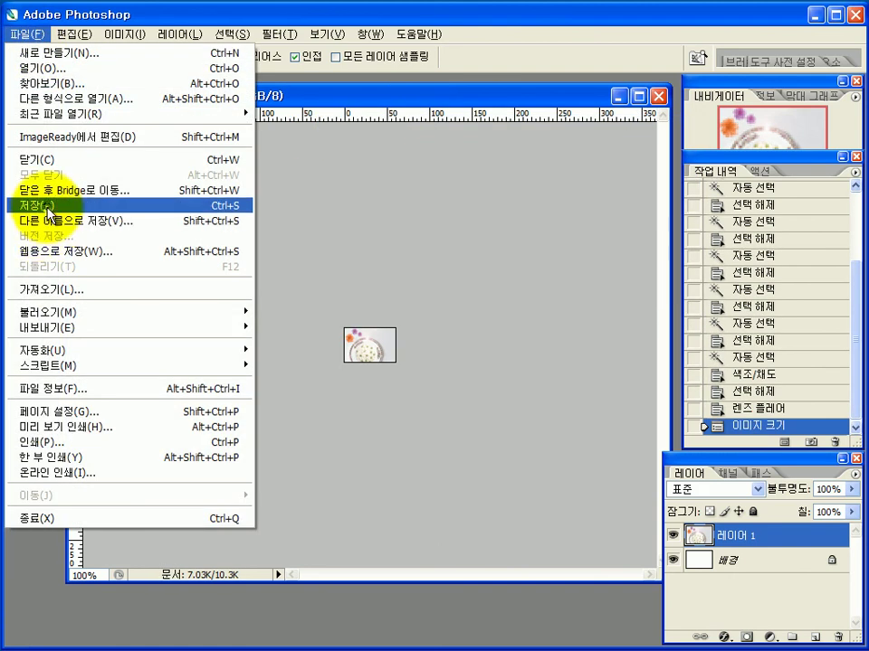
{"action": "left_click", "coordinate": [46, 212]}
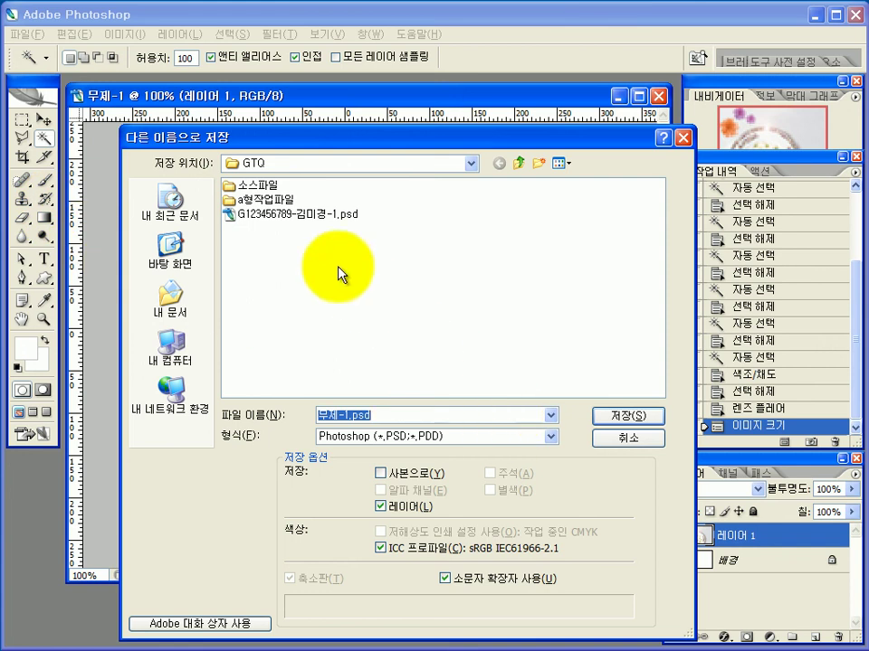
{"action": "left_click", "coordinate": [348, 213]}
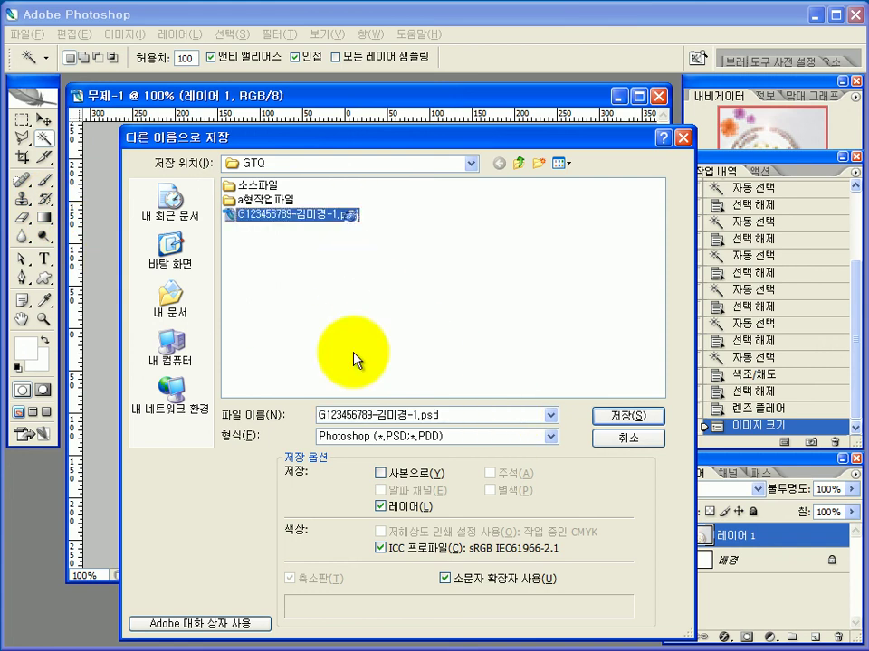
{"action": "left_click", "coordinate": [648, 417]}
{"action": "left_click", "coordinate": [245, 415]}
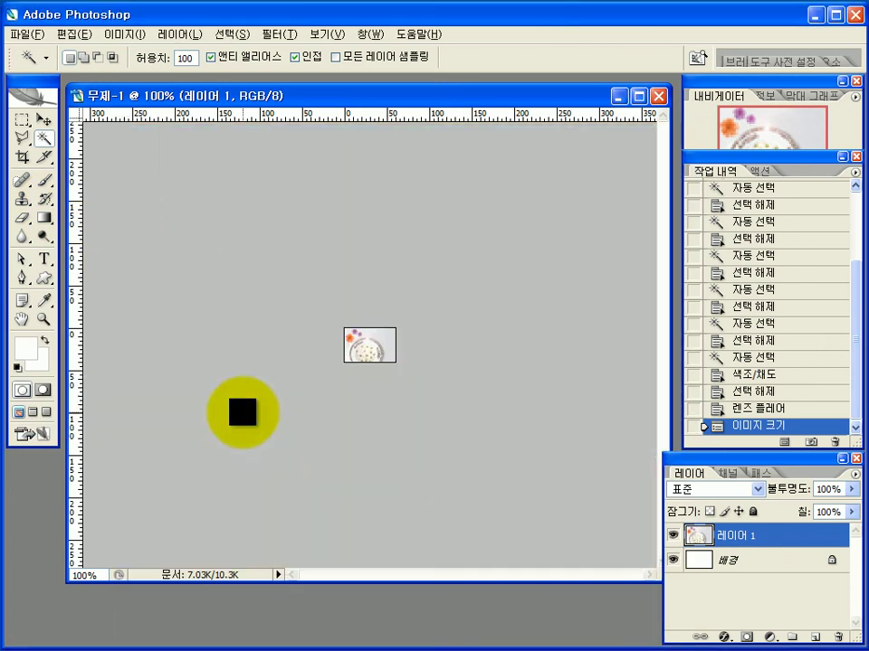
{"action": "left_click", "coordinate": [476, 237]}
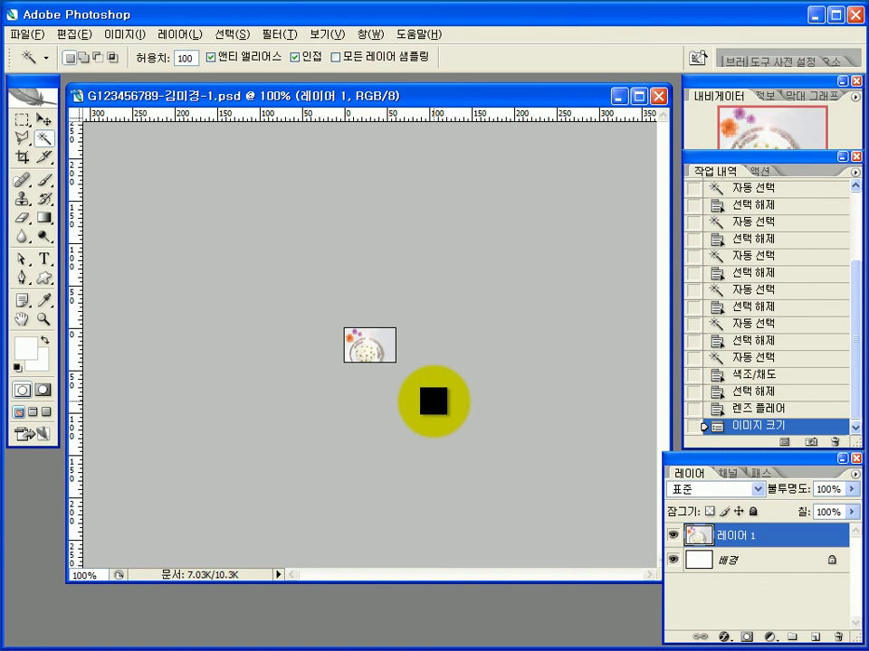